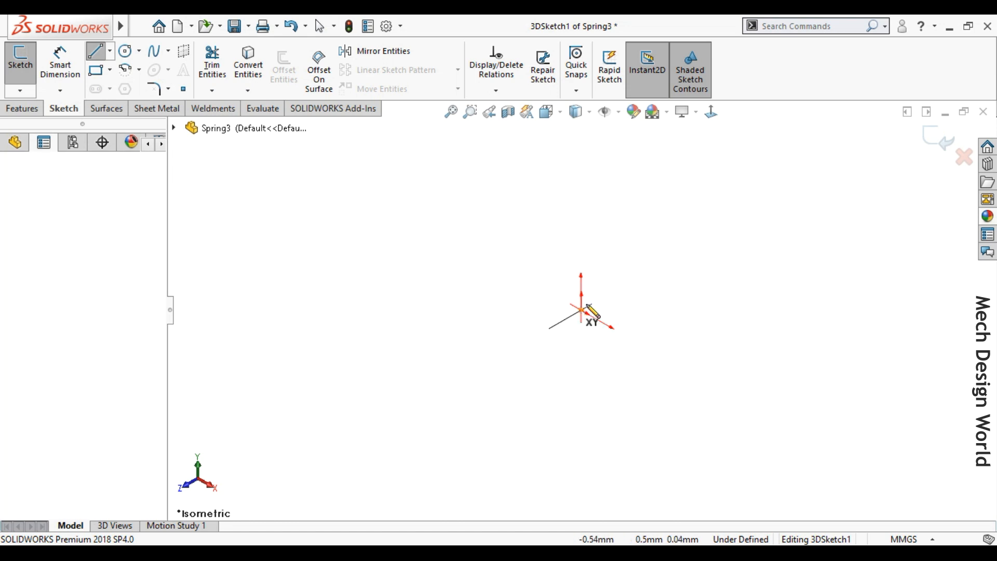
Sketch two connected construction lines: about 71 mm straight up from the origin, and about 117 mm from its upper end along the Z axis
{"action": "left_click", "coordinate": [582, 208]}
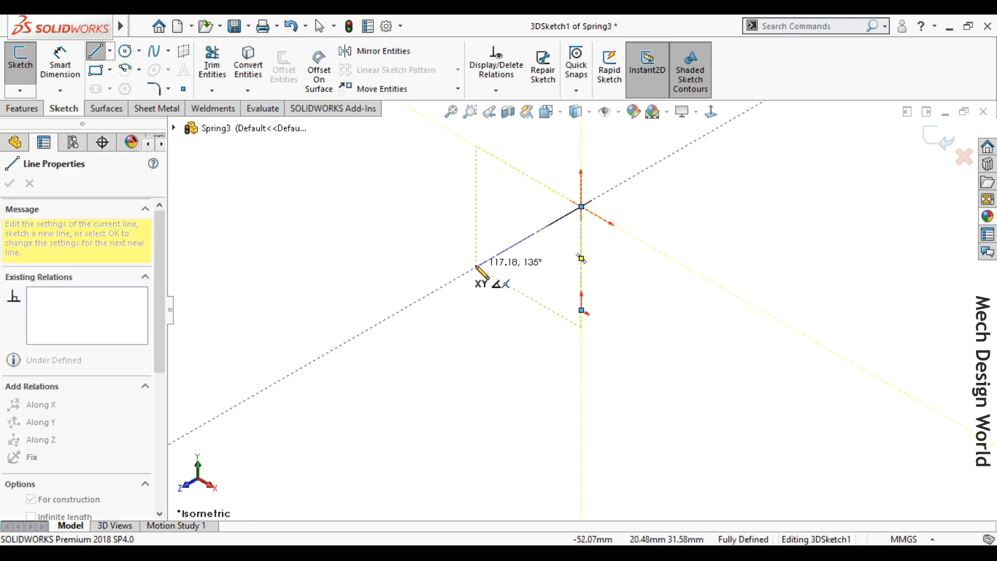
{"action": "left_click", "coordinate": [477, 267]}
{"action": "key", "text": "Escape"}
Dimension the vertical construction line and set its length to 3.25 mm
{"action": "right_click_drag", "start_coordinate": [515, 333], "coordinate": [515, 250]}
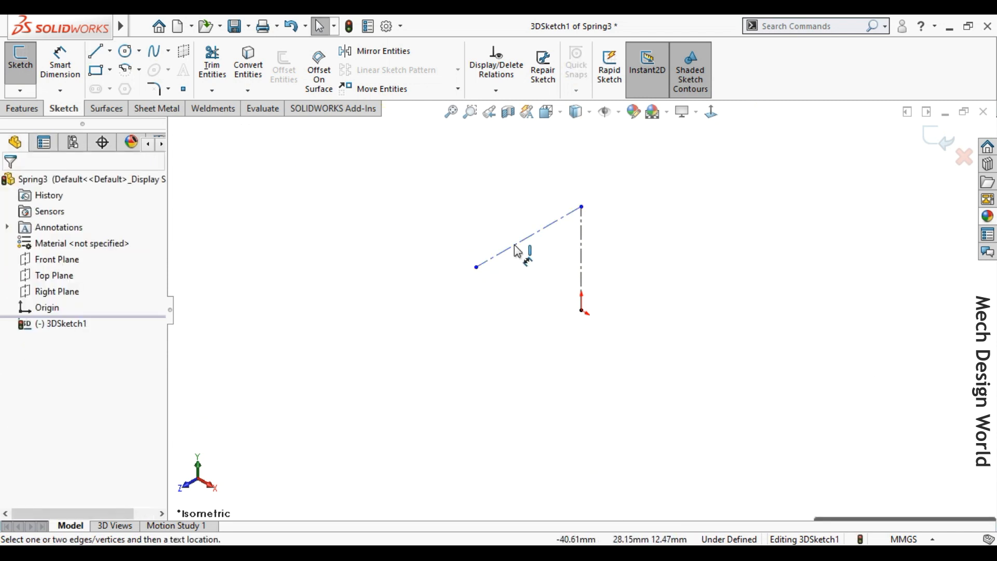
{"action": "left_click", "coordinate": [585, 277]}
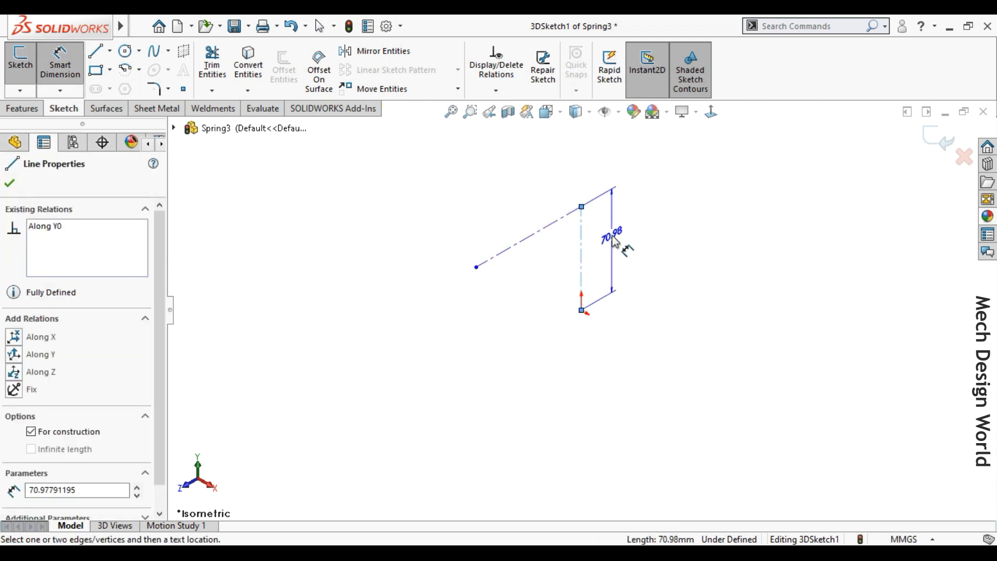
{"action": "left_click", "coordinate": [616, 242]}
{"action": "type", "text": "3.25"}
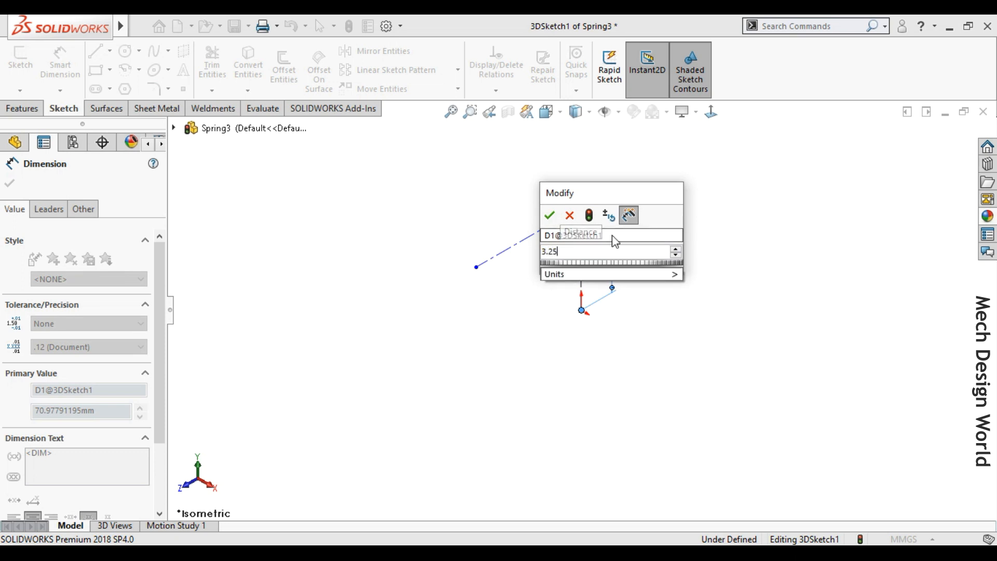
{"action": "key", "text": "Return"}
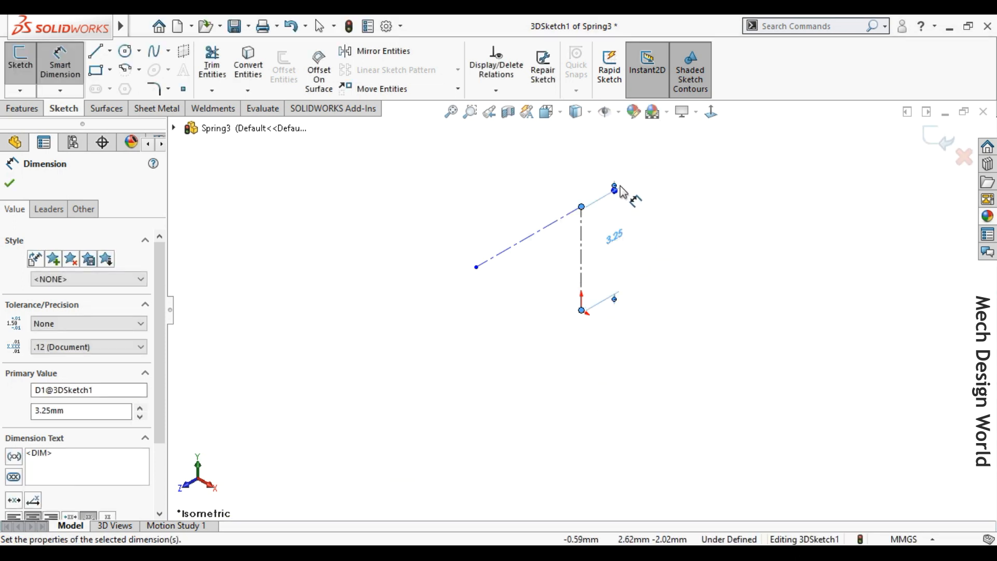
Dimension the construction line running along Z and set its length to 3 mm
{"action": "left_click", "coordinate": [563, 227]}
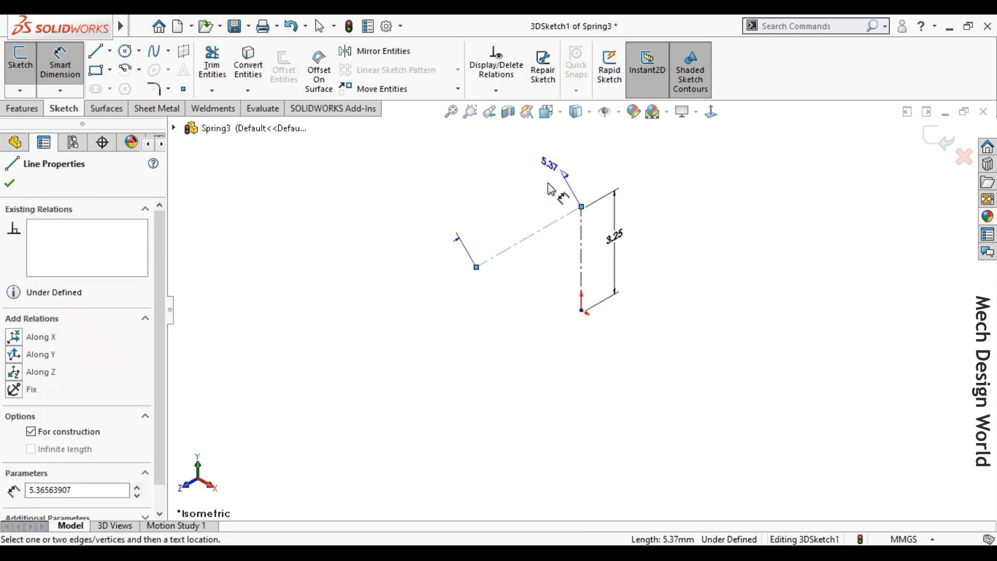
{"action": "left_click", "coordinate": [513, 210]}
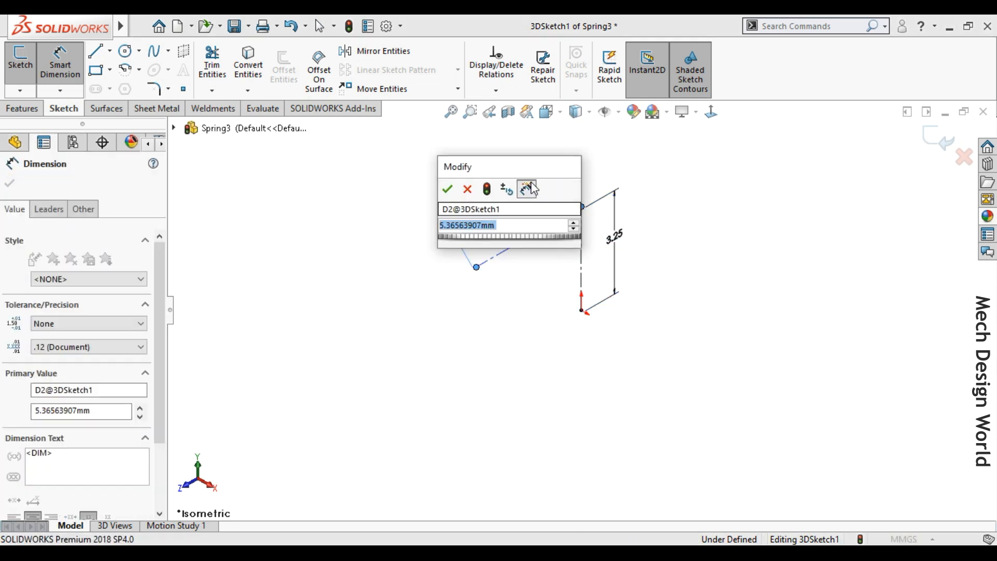
{"action": "type", "text": "3"}
{"action": "key", "text": "Return"}
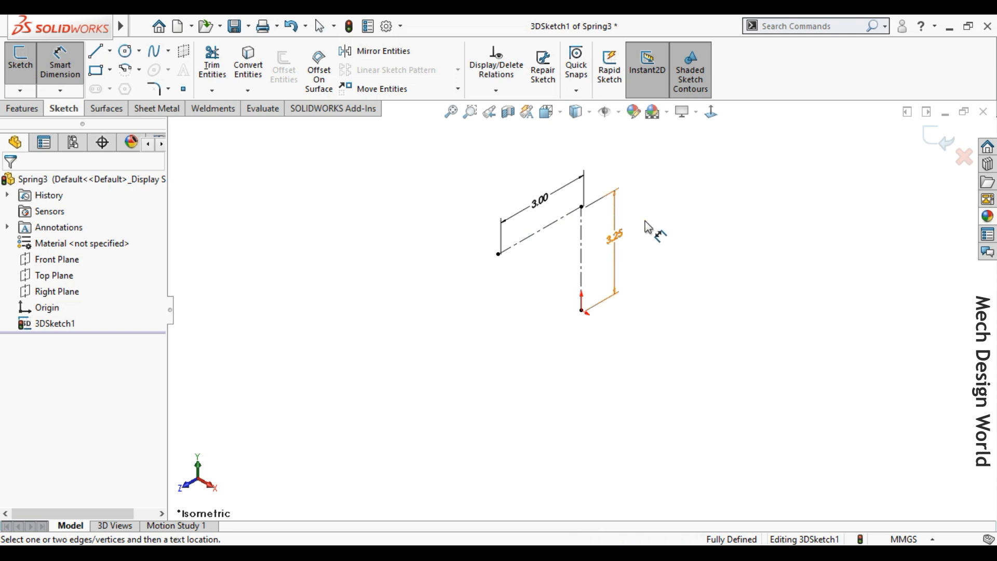
Sketch a solid line about 7.3 mm long along the X axis from the free end of the 3 mm construction line
{"action": "right_click_drag", "start_coordinate": [708, 255], "coordinate": [652, 258]}
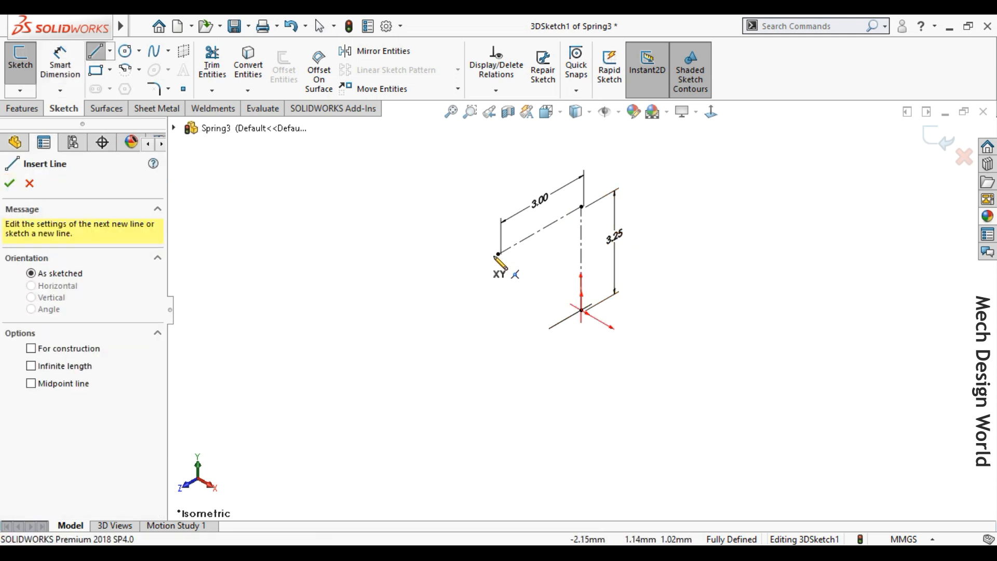
{"action": "left_click", "coordinate": [499, 254]}
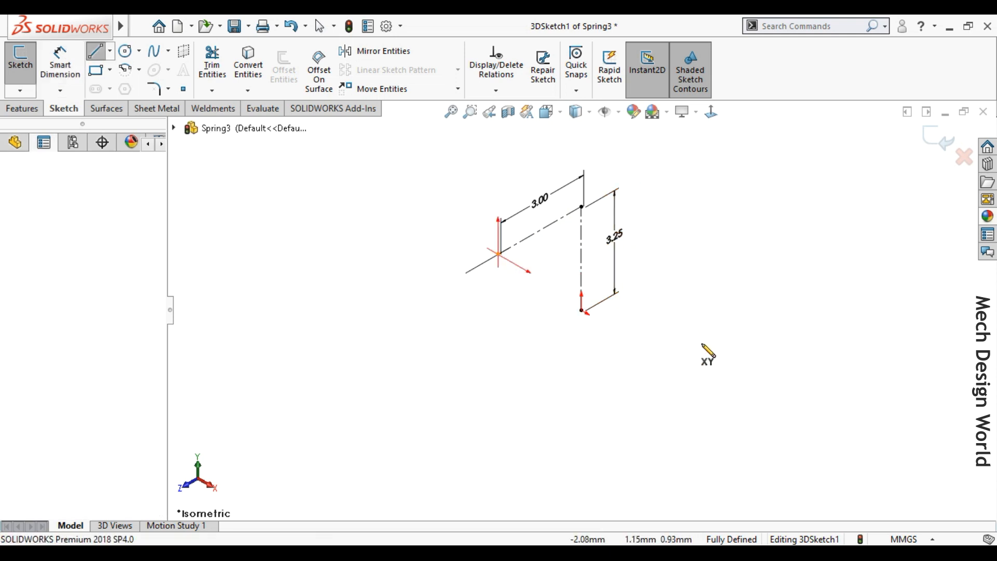
{"action": "left_click", "coordinate": [702, 373]}
{"action": "key", "text": "Escape"}
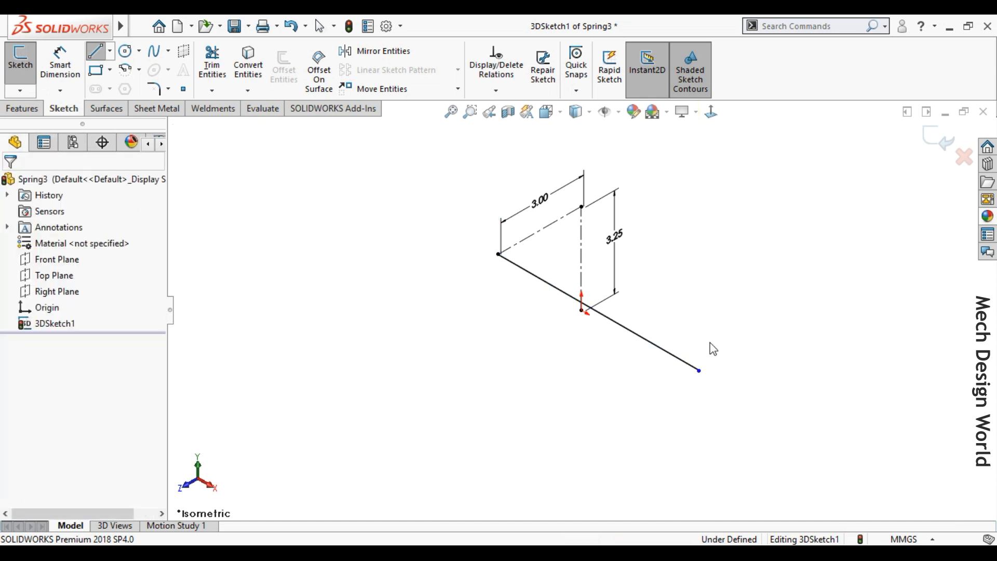
Dimension the solid line along X and set its length to 10.5 mm
{"action": "right_click_drag", "start_coordinate": [711, 347], "coordinate": [712, 294]}
{"action": "left_click", "coordinate": [657, 345]}
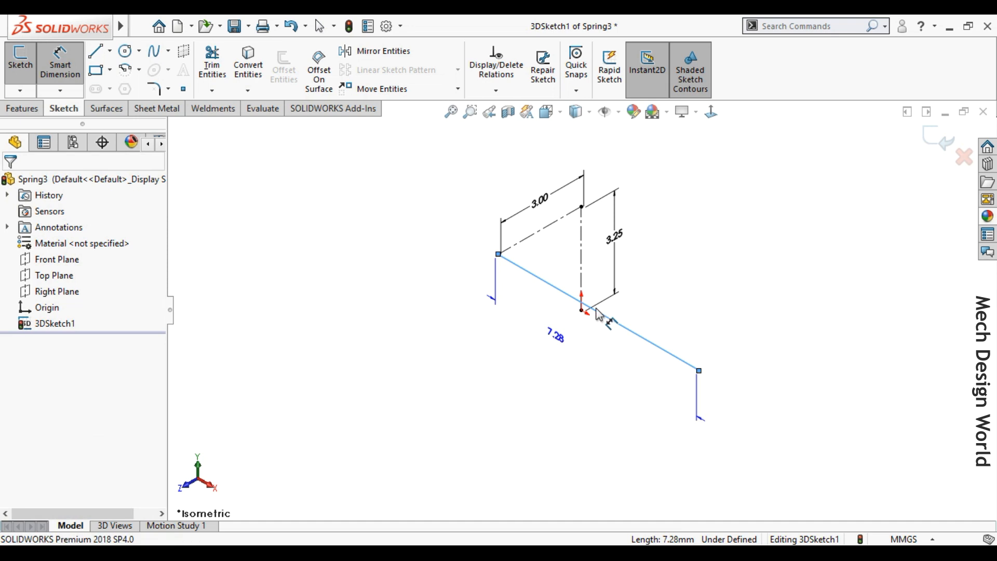
{"action": "left_click", "coordinate": [507, 335]}
{"action": "type", "text": "10.5"}
{"action": "key", "text": "Return"}
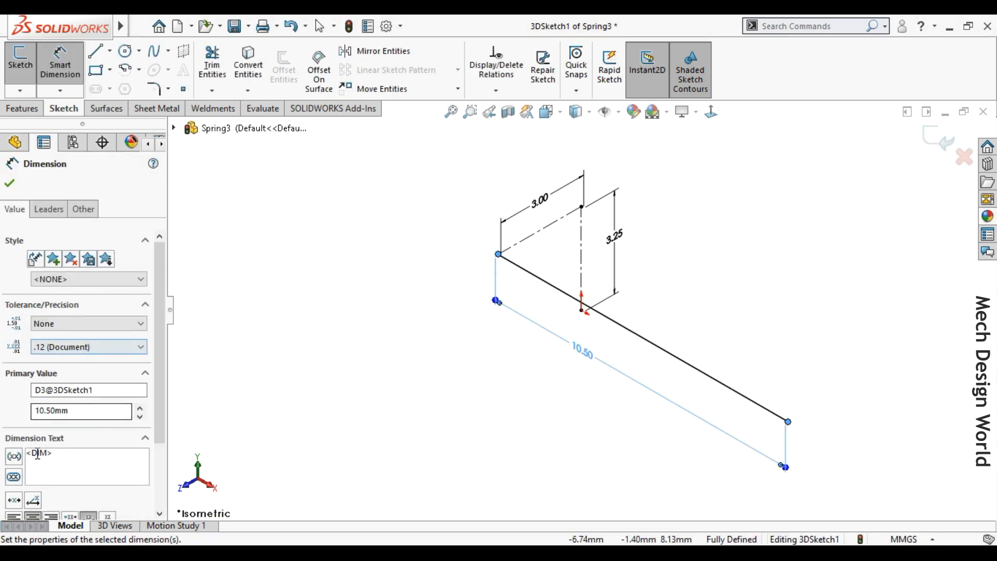
{"action": "left_click_drag", "start_coordinate": [163, 410], "coordinate": [164, 448]}
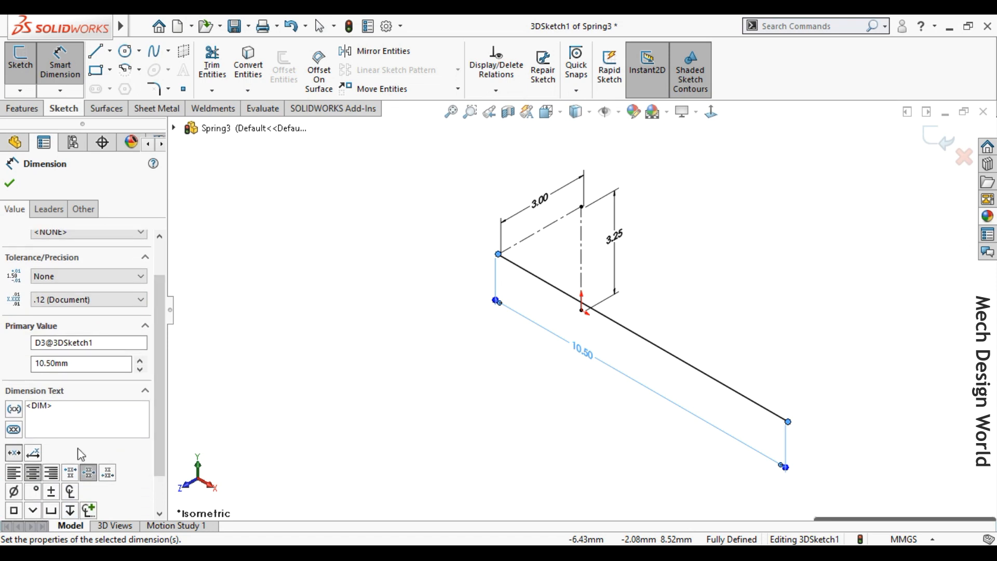
{"action": "left_click", "coordinate": [844, 350]}
Sketch a downward-sloping line about 3.7 mm long from the far end of the 10.5 mm line, and a perpendicular line about 3.1 mm long from its end
{"action": "mouse_move", "coordinate": [843, 359]}
{"action": "middle_mouse_down", "text": "ctrl"}
{"action": "mouse_move", "coordinate": [641, 327]}
{"action": "mouse_move", "coordinate": [586, 330]}
{"action": "middle_mouse_up", "text": "ctrl"}
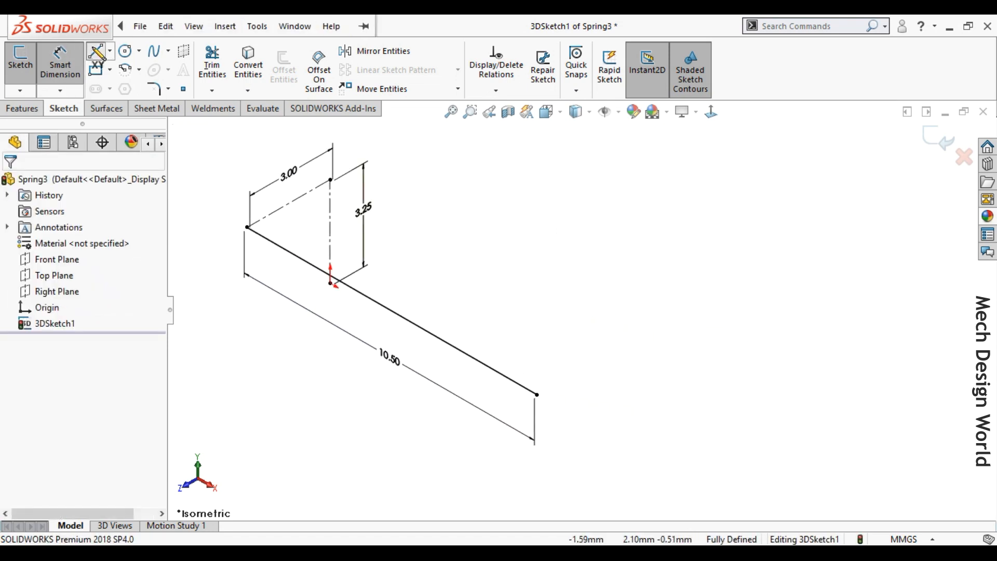
{"action": "left_click", "coordinate": [96, 51]}
{"action": "left_click", "coordinate": [537, 395]}
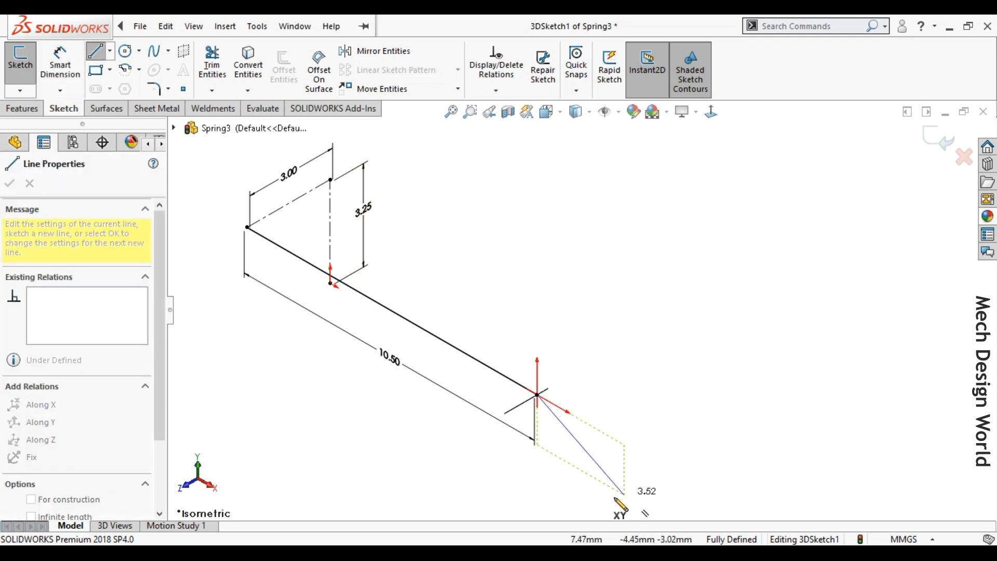
{"action": "middle_click_drag", "start_coordinate": [590, 444], "coordinate": [569, 358], "text": "ctrl"}
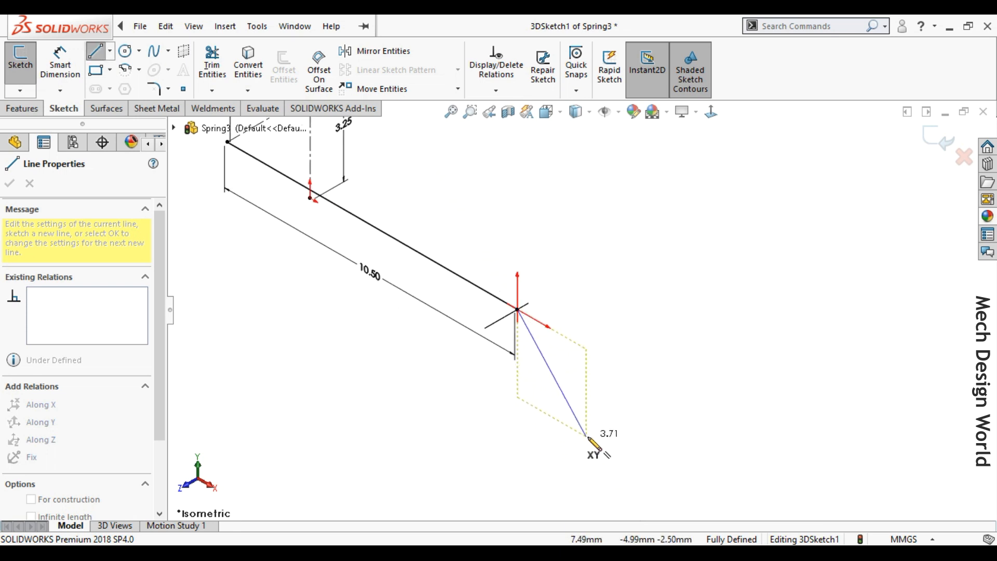
{"action": "left_click", "coordinate": [591, 437]}
{"action": "left_click", "coordinate": [652, 401]}
{"action": "key", "text": "Escape"}
Add a 45° angle dimension between the sloping line and the extension of the 10.5 mm line
{"action": "right_click_drag", "start_coordinate": [686, 386], "coordinate": [689, 294]}
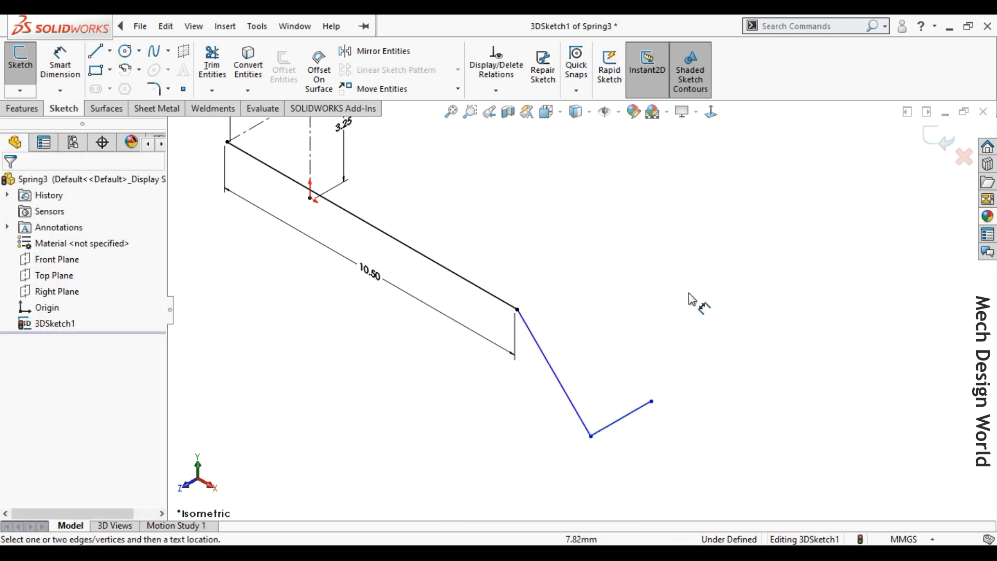
{"action": "left_click", "coordinate": [513, 305]}
{"action": "left_click", "coordinate": [535, 339]}
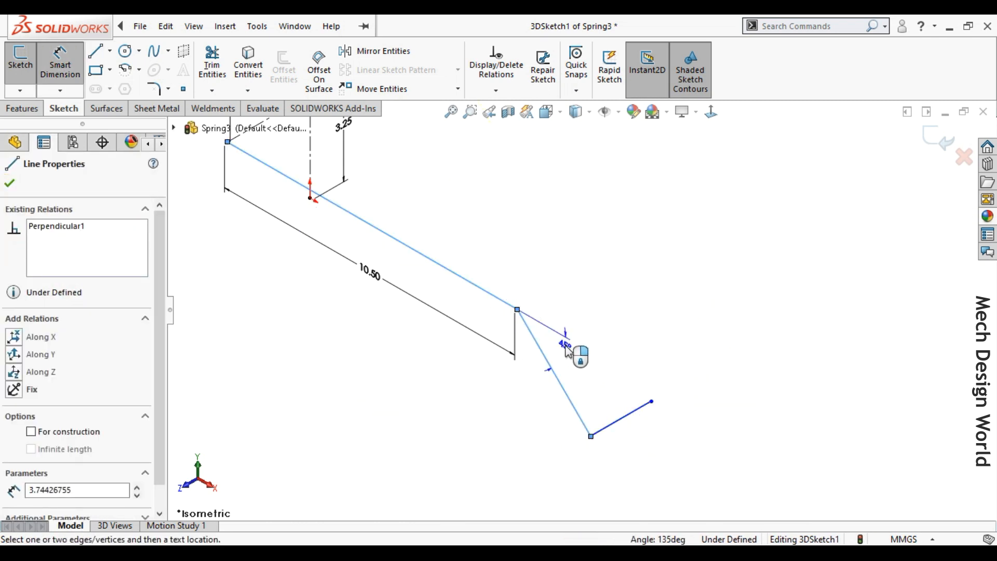
{"action": "left_click", "coordinate": [569, 370]}
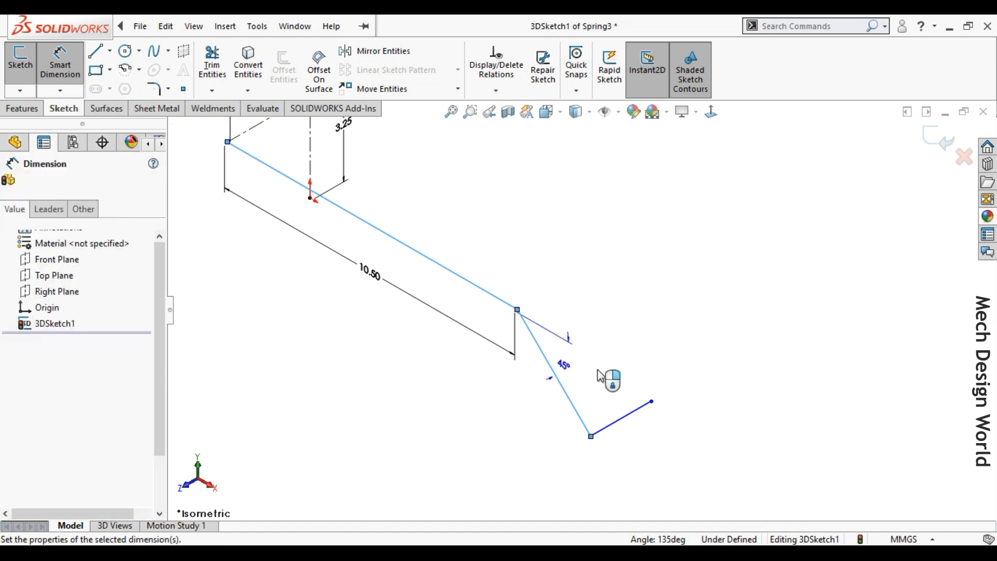
{"action": "left_click", "coordinate": [503, 344]}
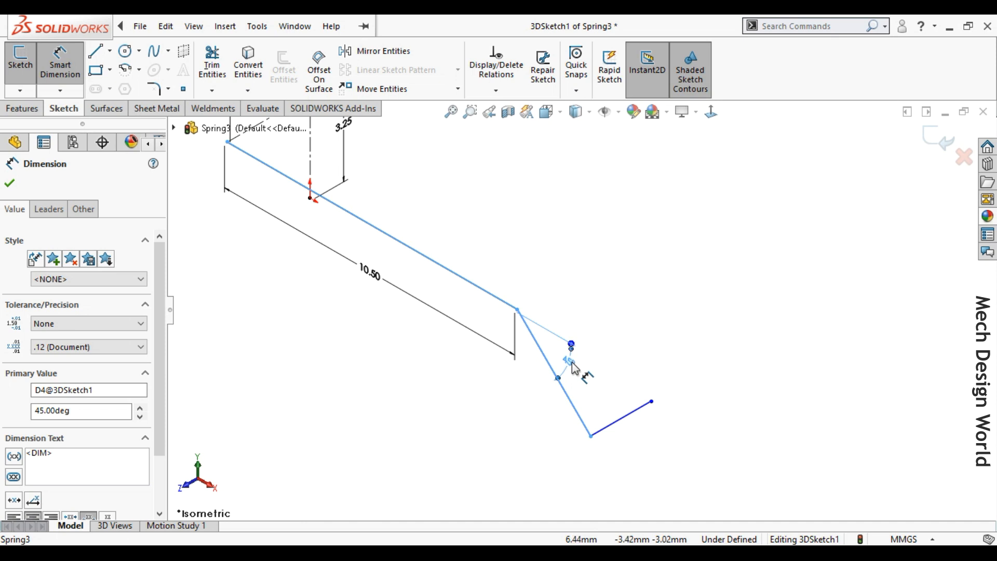
{"action": "left_click", "coordinate": [654, 380]}
Dimension the sloping line and set its length to 3.25 mm
{"action": "left_click", "coordinate": [579, 407]}
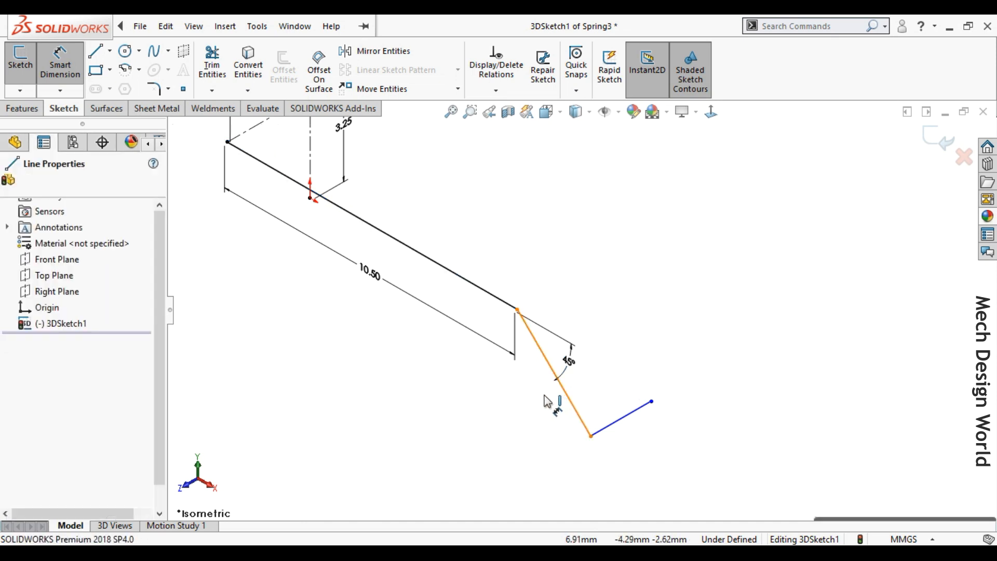
{"action": "left_click", "coordinate": [513, 394]}
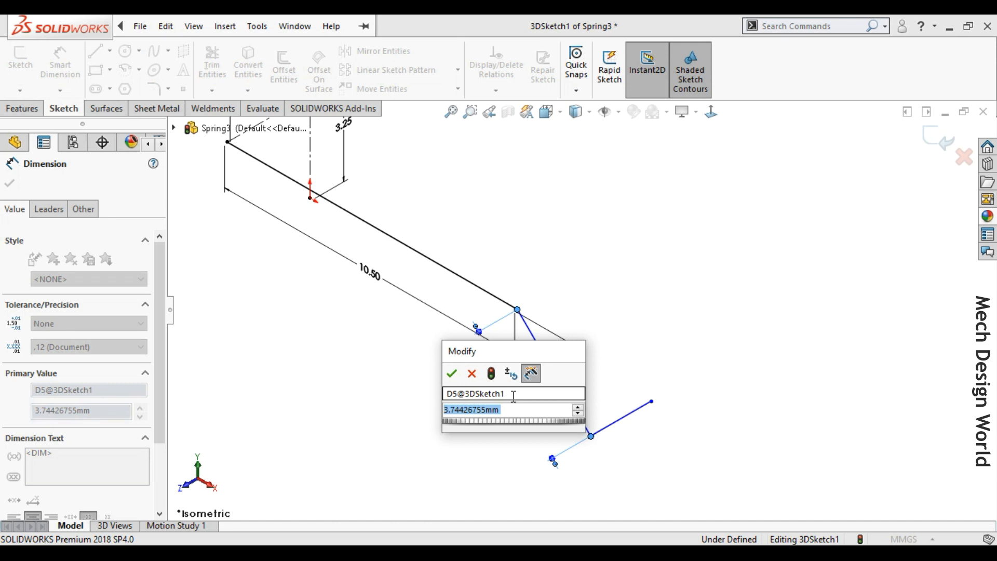
{"action": "type", "text": "3.2"}
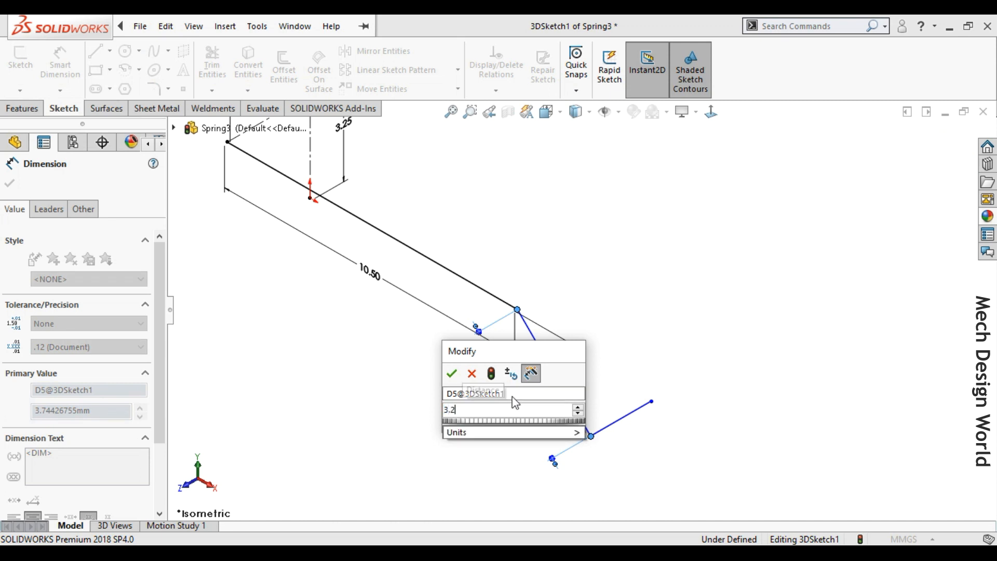
{"action": "type", "text": "5"}
{"action": "key", "text": "Return"}
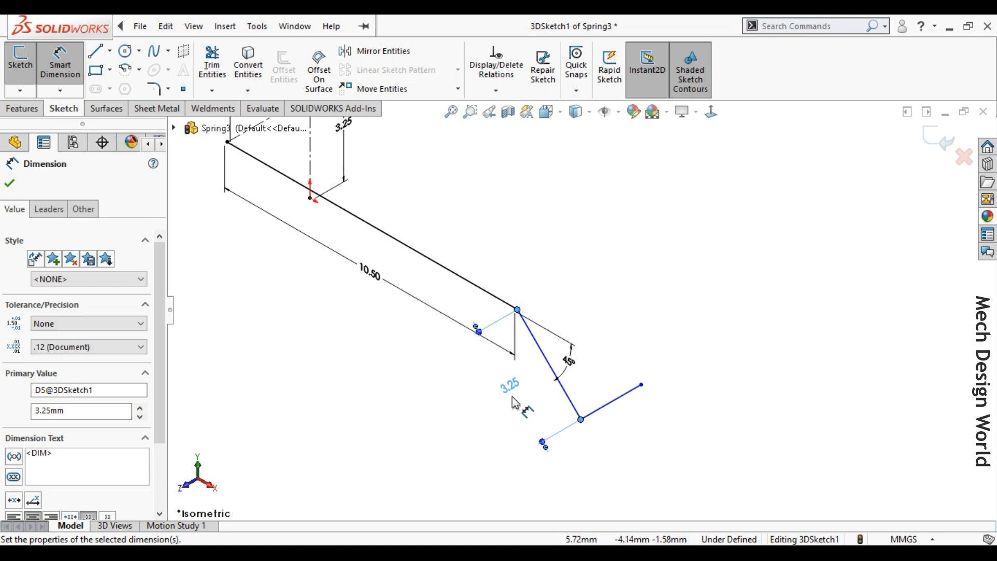
Dimension the short end line beyond the sloping line and set its length to 3 mm
{"action": "left_click", "coordinate": [611, 408]}
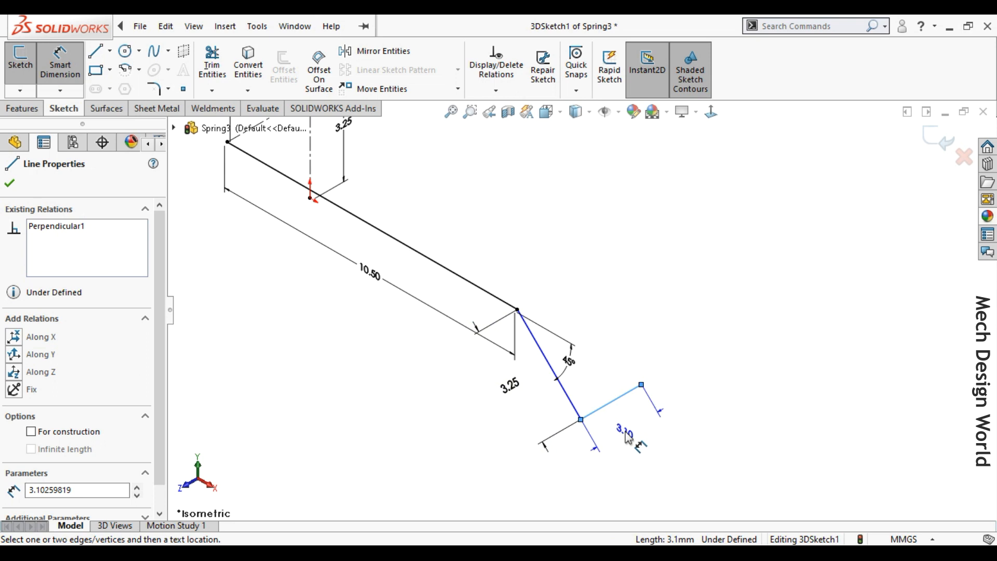
{"action": "left_click", "coordinate": [627, 438]}
{"action": "type", "text": "3"}
{"action": "key", "text": "Return"}
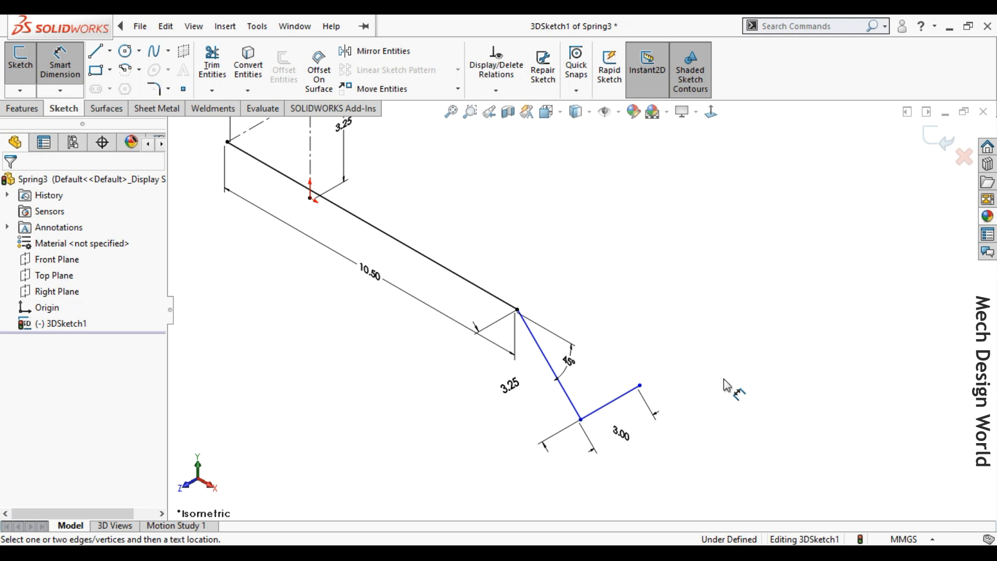
Constrain the 3 mm solid end line to run along the Z axis
{"action": "key", "text": "F5"}
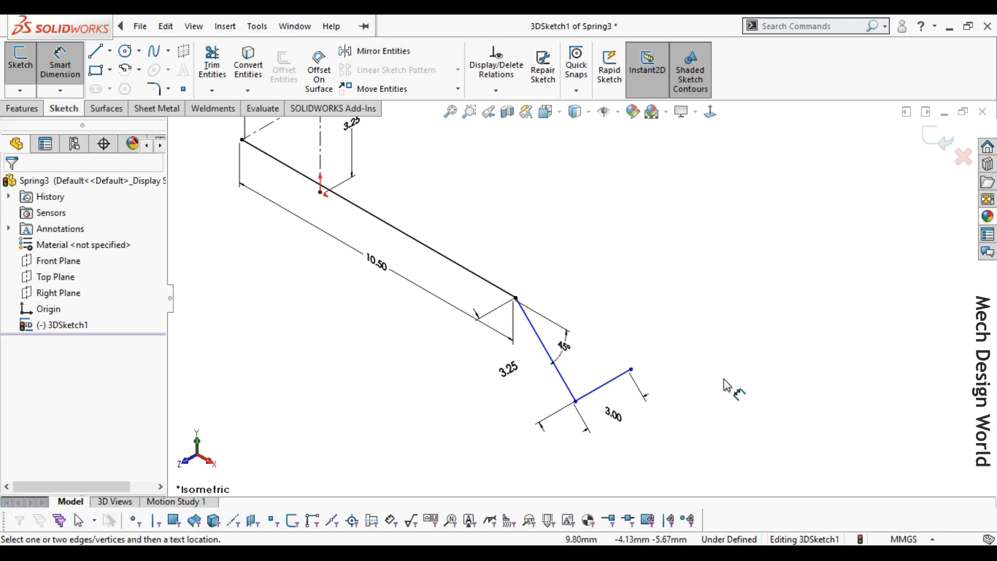
{"action": "key", "text": "Escape"}
{"action": "left_click", "coordinate": [616, 382]}
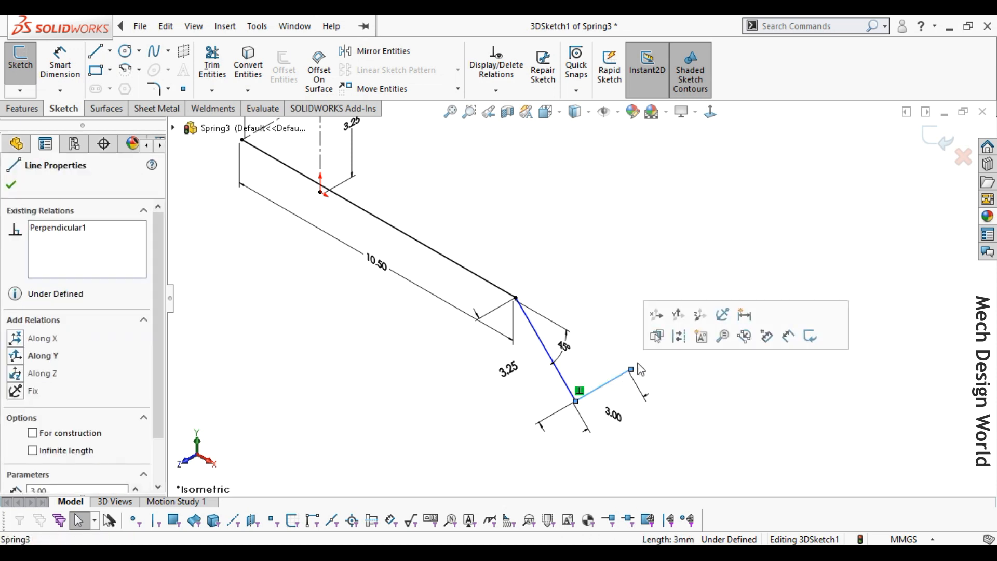
{"action": "left_click", "coordinate": [700, 315]}
{"action": "left_click", "coordinate": [722, 381]}
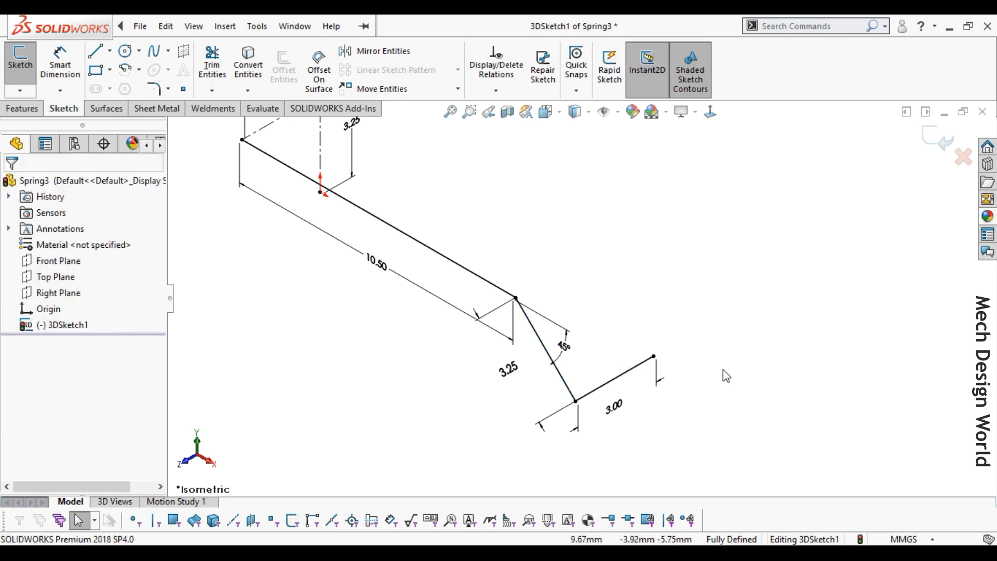
Add a 2 mm sketch fillet at the corner between the 10.5 mm line and the sloping line
{"action": "key", "text": "f"}
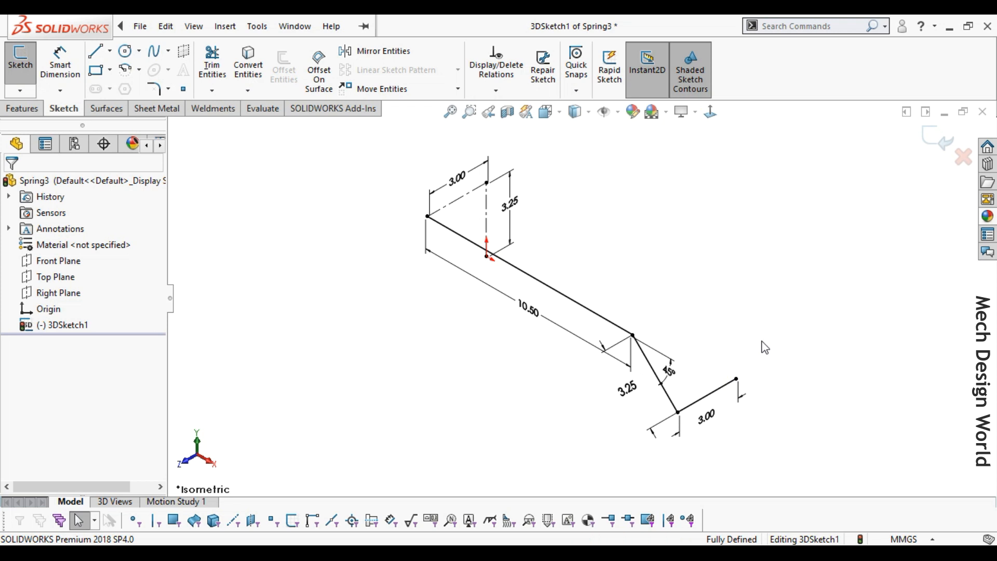
{"action": "left_click", "coordinate": [168, 89]}
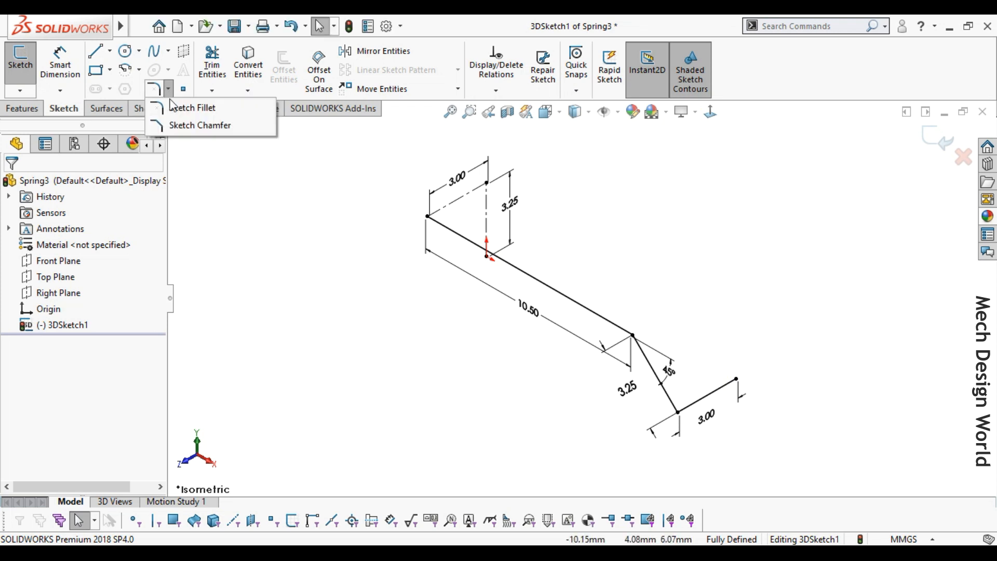
{"action": "left_click", "coordinate": [183, 108]}
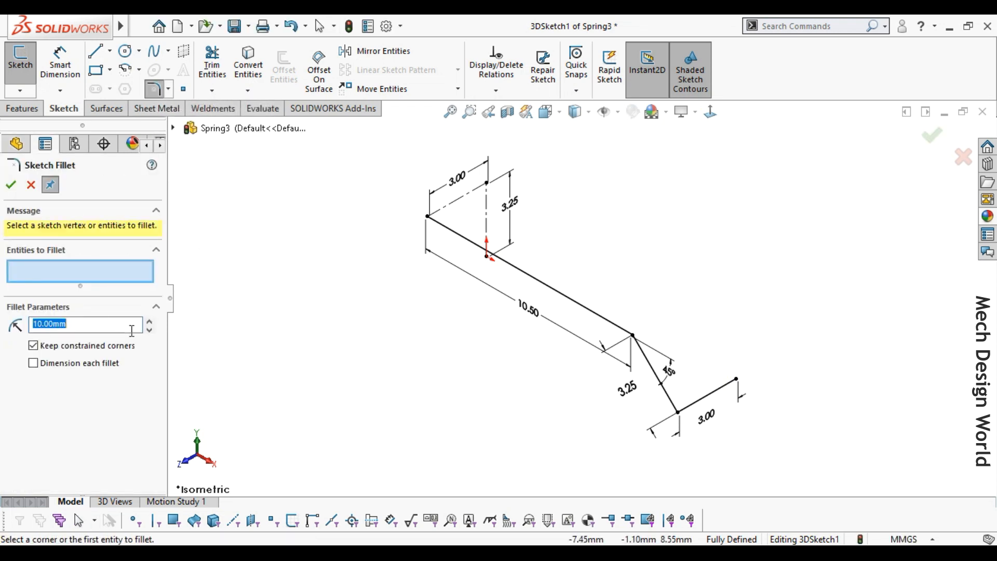
{"action": "type", "text": "2"}
{"action": "key", "text": "Return"}
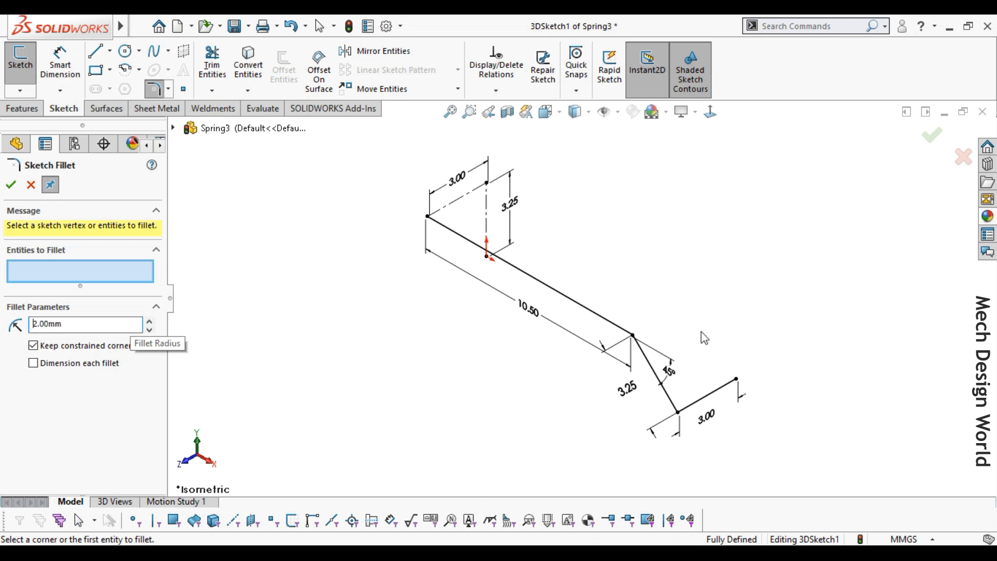
{"action": "left_click", "coordinate": [621, 328]}
{"action": "left_click", "coordinate": [643, 357]}
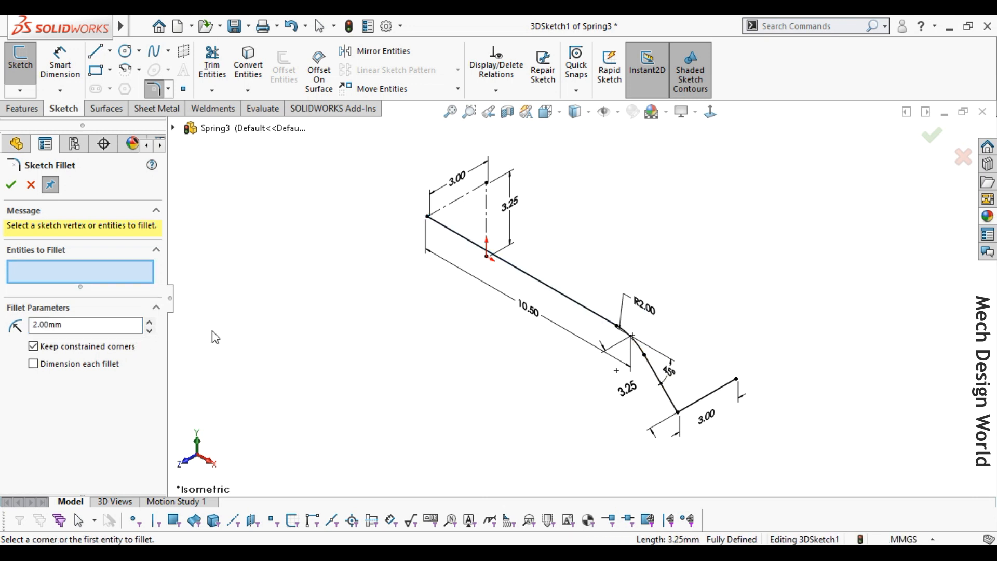
Add a 1.25 mm sketch fillet at the corner between the sloping line and the 3 mm end line, and close the 3D sketch
{"action": "left_click_drag", "start_coordinate": [73, 329], "coordinate": [2, 308]}
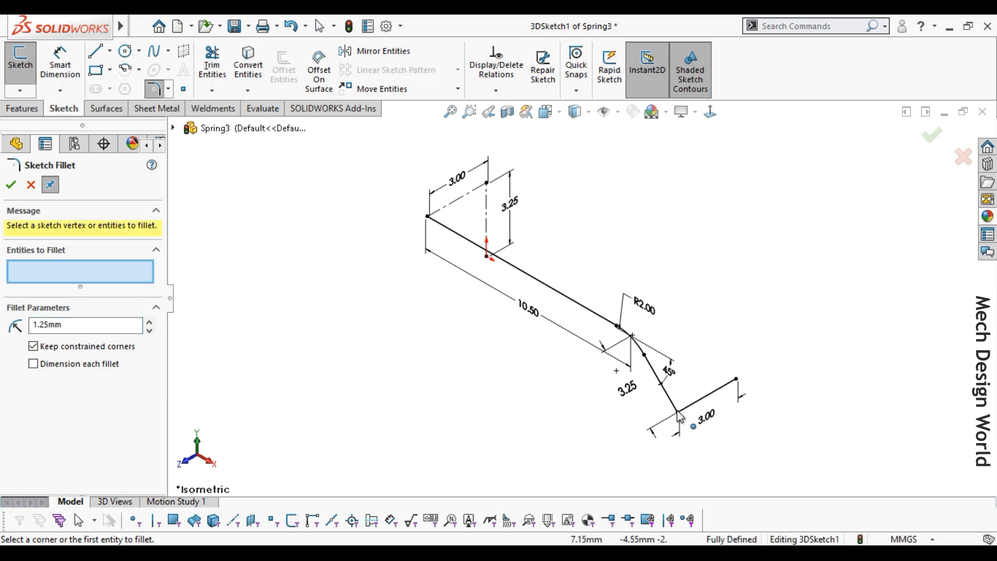
{"action": "left_click", "coordinate": [671, 401]}
{"action": "left_click", "coordinate": [688, 411]}
{"action": "left_click", "coordinate": [11, 185]}
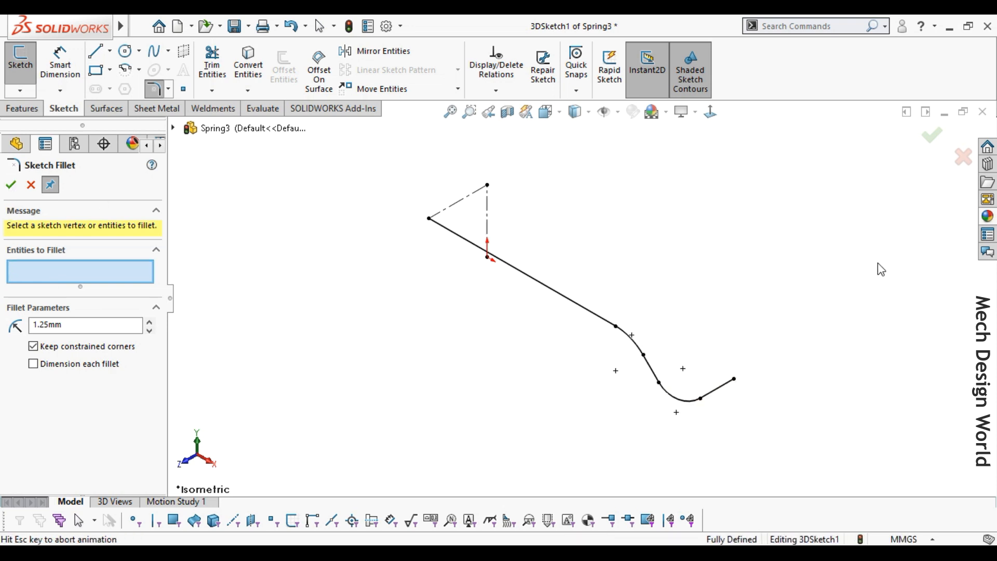
{"action": "left_click", "coordinate": [932, 135]}
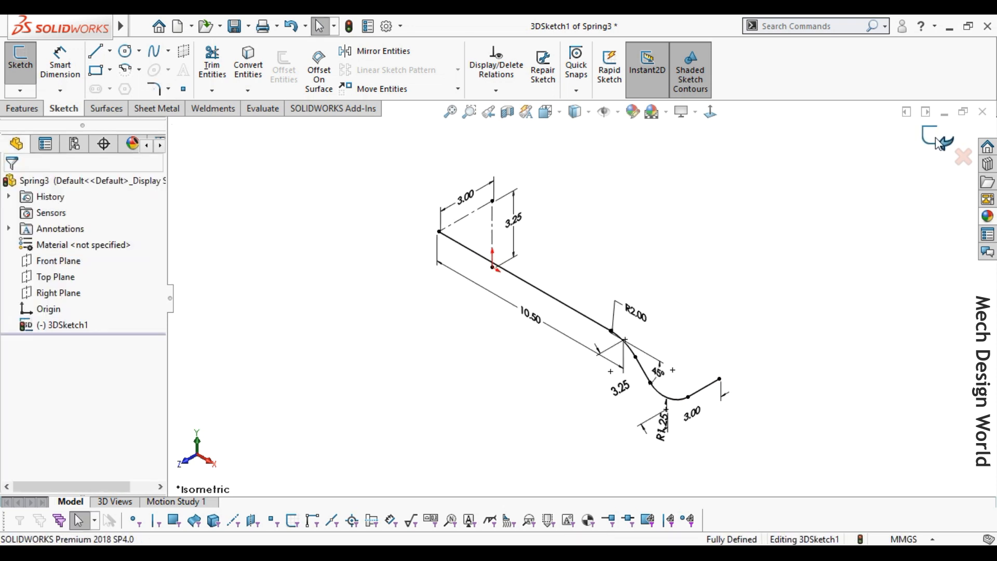
{"action": "left_click", "coordinate": [939, 143]}
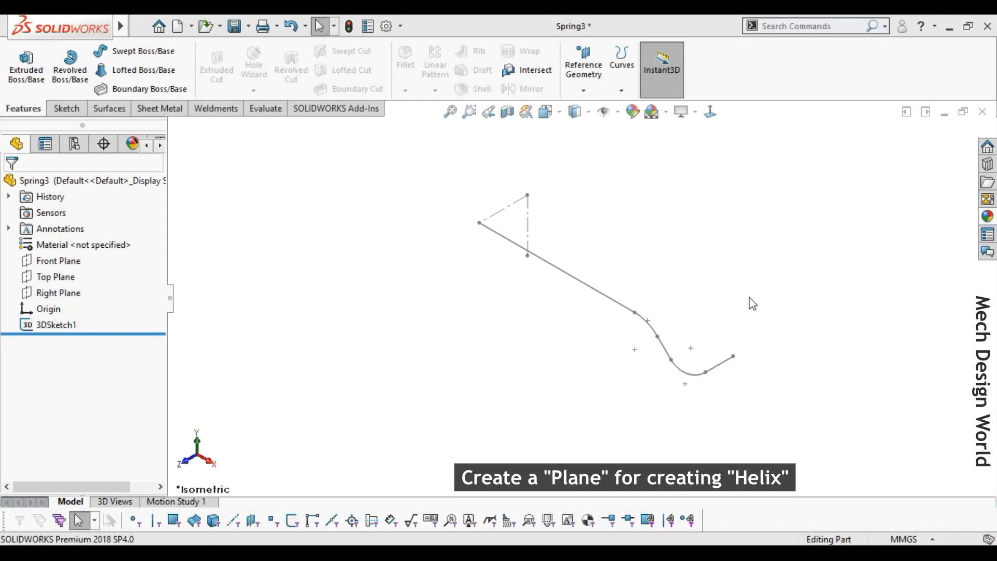
Create a reference plane perpendicular to the 3 mm construction line through its end point at the start of the 10.5 mm line
{"action": "left_click", "coordinate": [583, 90]}
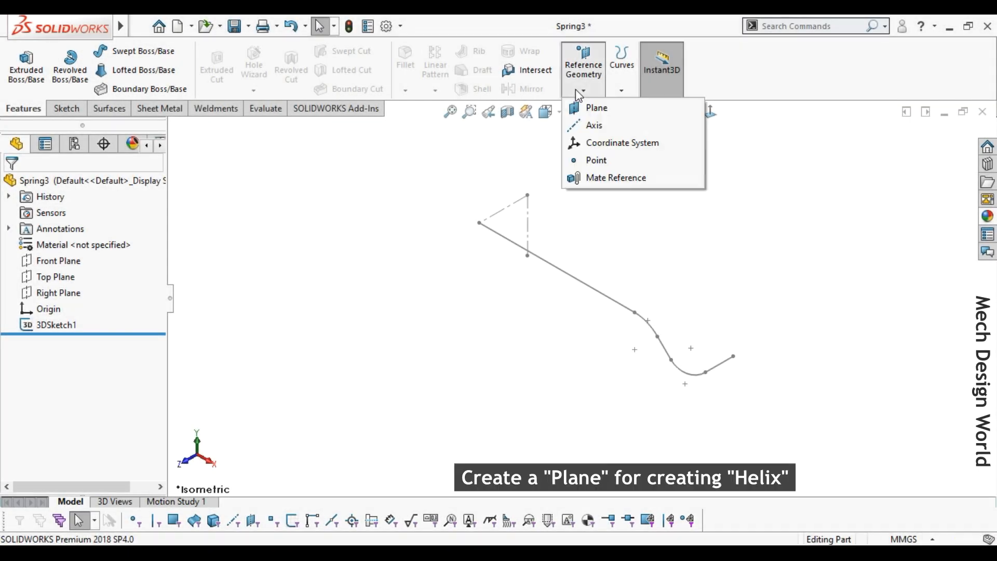
{"action": "left_click", "coordinate": [595, 102]}
{"action": "left_click", "coordinate": [496, 214]}
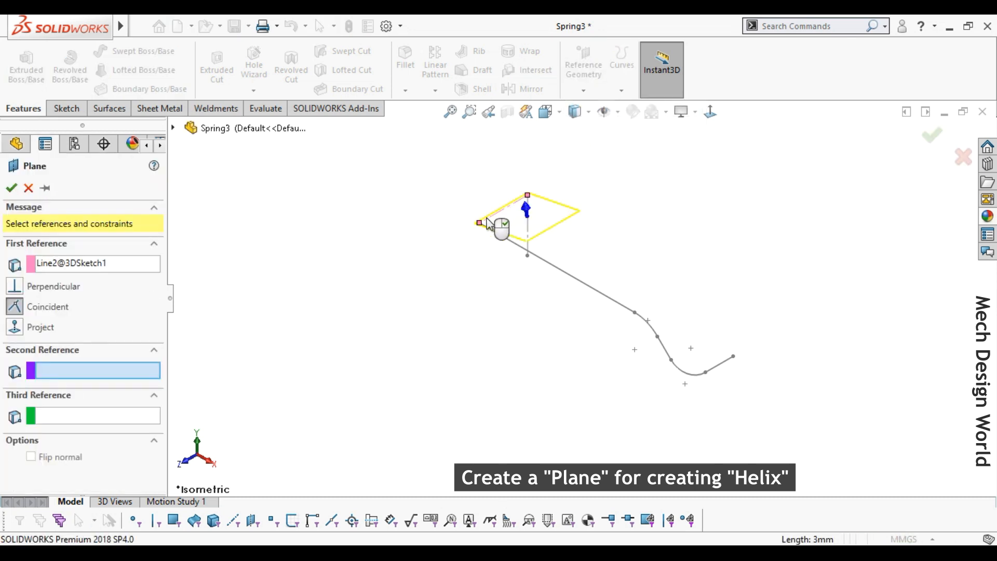
{"action": "left_click", "coordinate": [479, 223]}
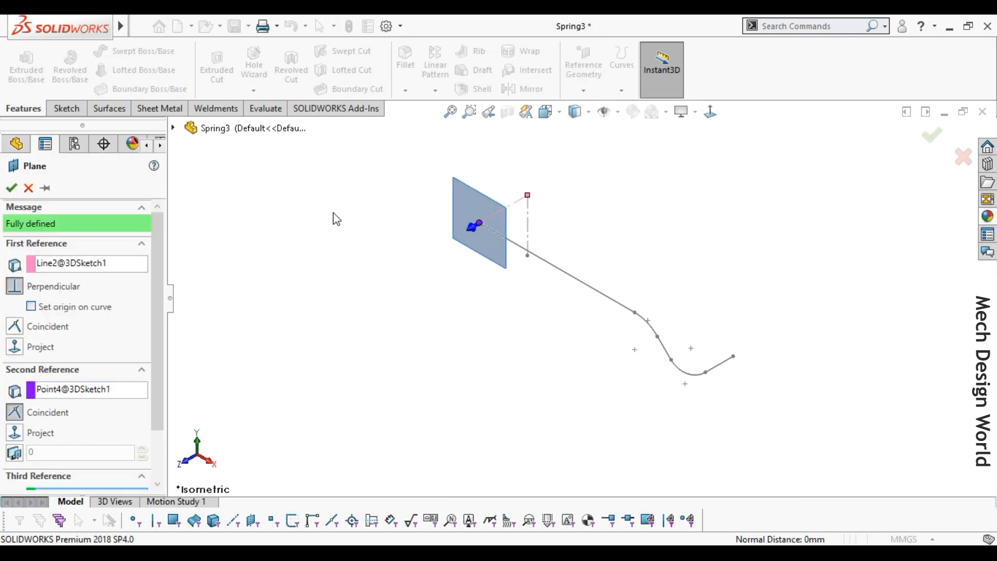
{"action": "left_click", "coordinate": [11, 188]}
Sketch a 3.25 mm radius circle on the new plane, centred on the vertical construction line's lower end and passing through the path's start point
{"action": "left_click", "coordinate": [478, 212]}
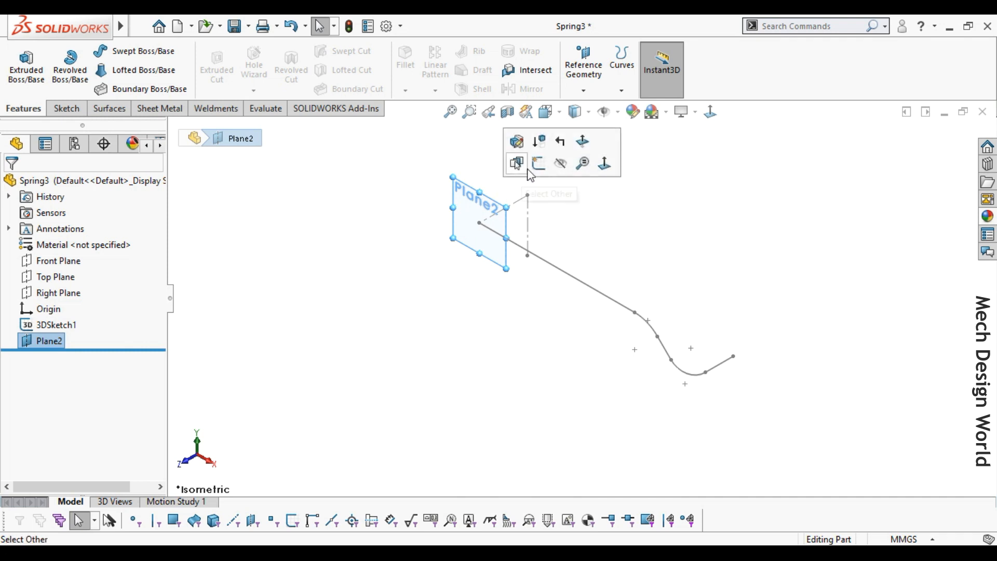
{"action": "left_click", "coordinate": [580, 149]}
{"action": "left_click", "coordinate": [711, 112]}
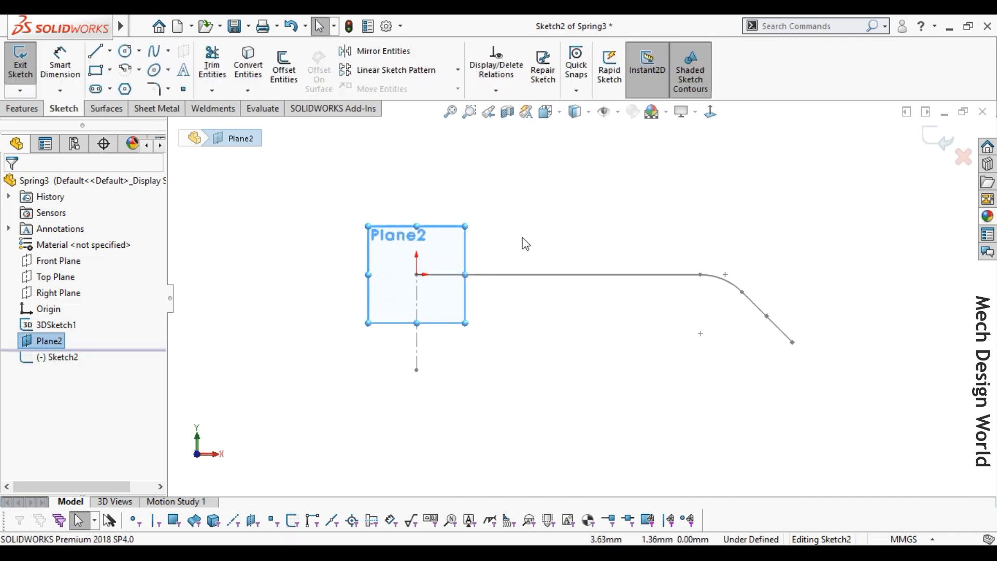
{"action": "left_click", "coordinate": [125, 51]}
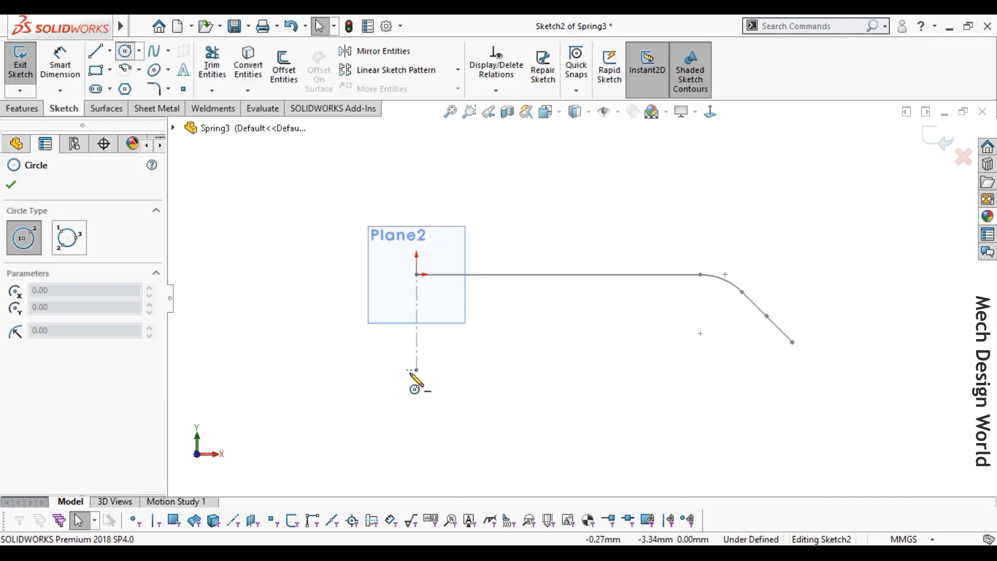
{"action": "left_click", "coordinate": [417, 275]}
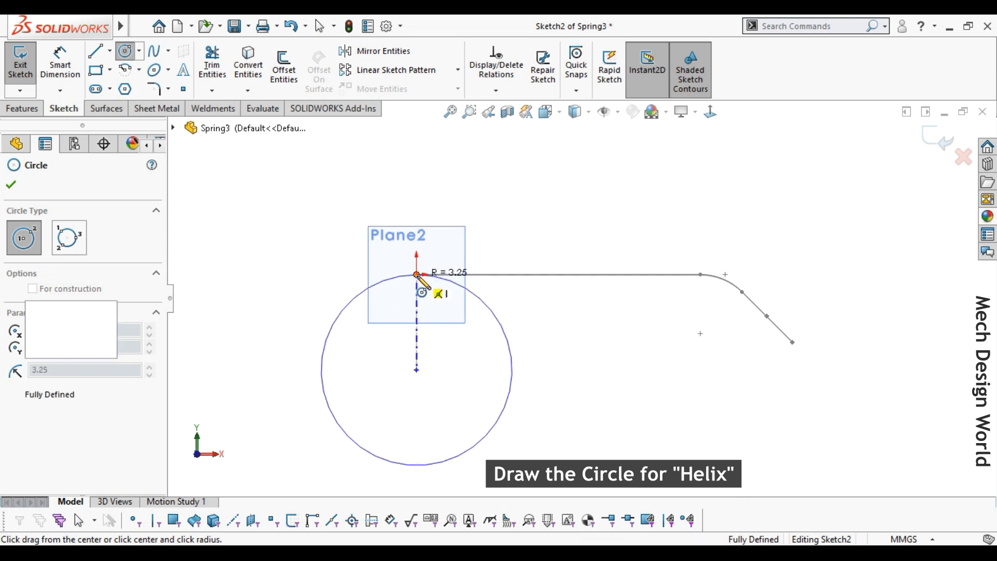
{"action": "key", "text": "Escape"}
{"action": "key", "text": "ctrl+7"}
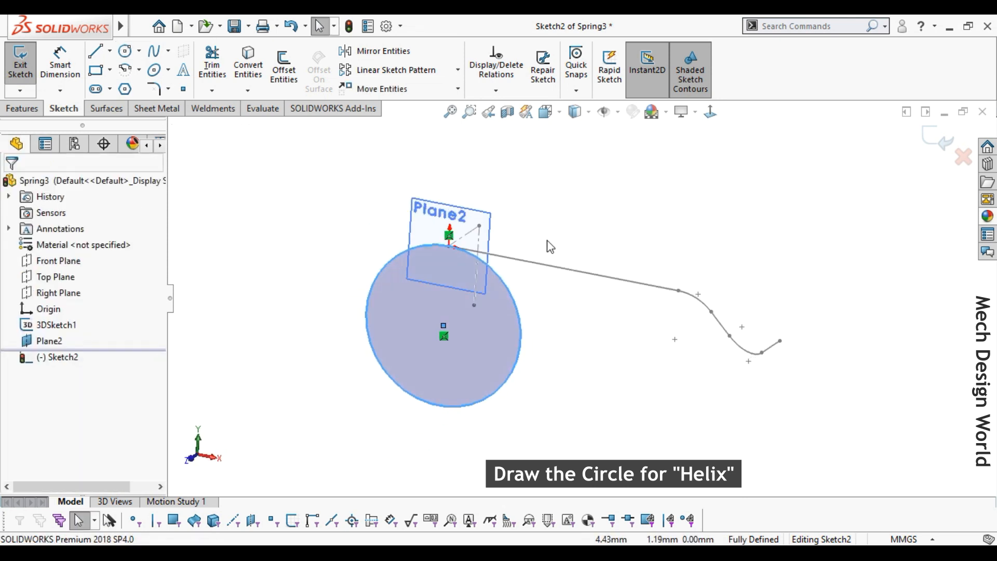
{"action": "left_click", "coordinate": [935, 140]}
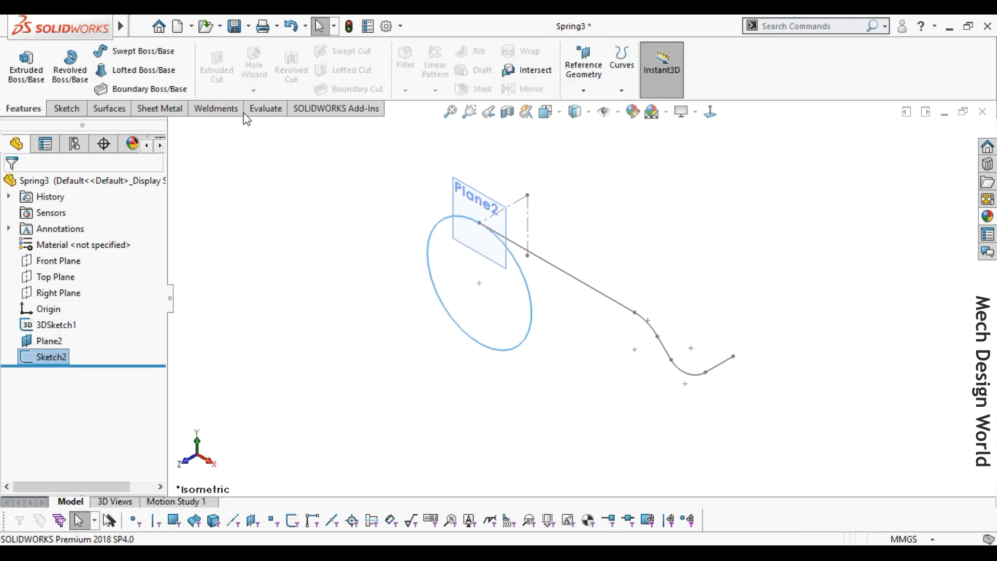
Start a variable-pitch helix from the circle, with 2 mm pitch in the first two regions and 4 revolutions at the second
{"action": "left_click", "coordinate": [622, 90]}
{"action": "left_click", "coordinate": [624, 176]}
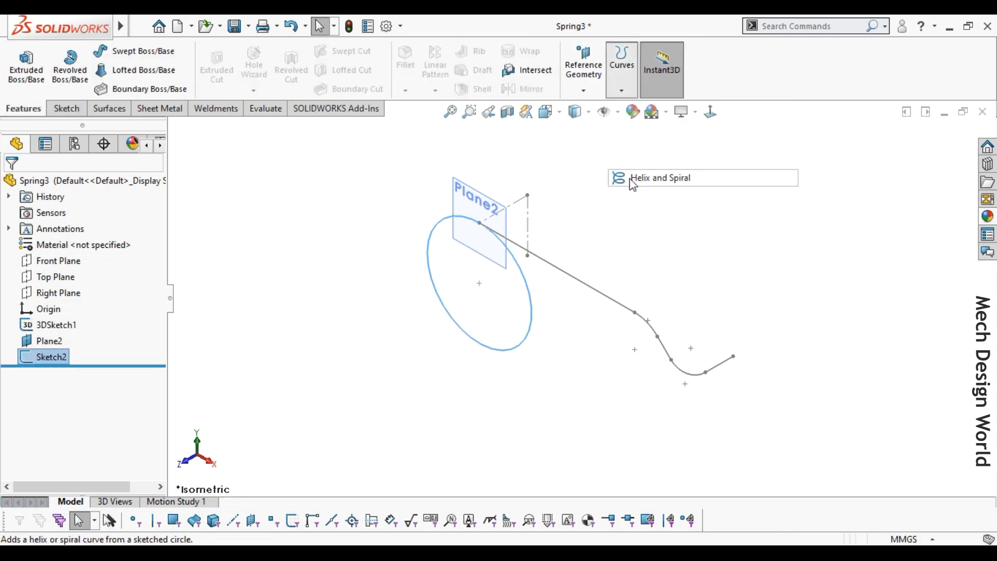
{"action": "left_click", "coordinate": [32, 328]}
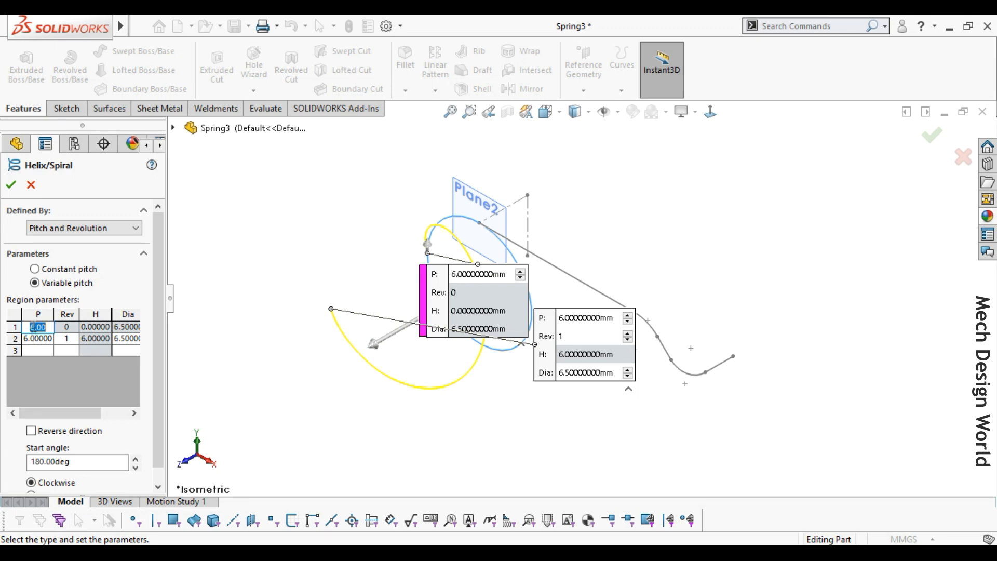
{"action": "left_click", "coordinate": [44, 286]}
{"action": "left_click", "coordinate": [40, 327]}
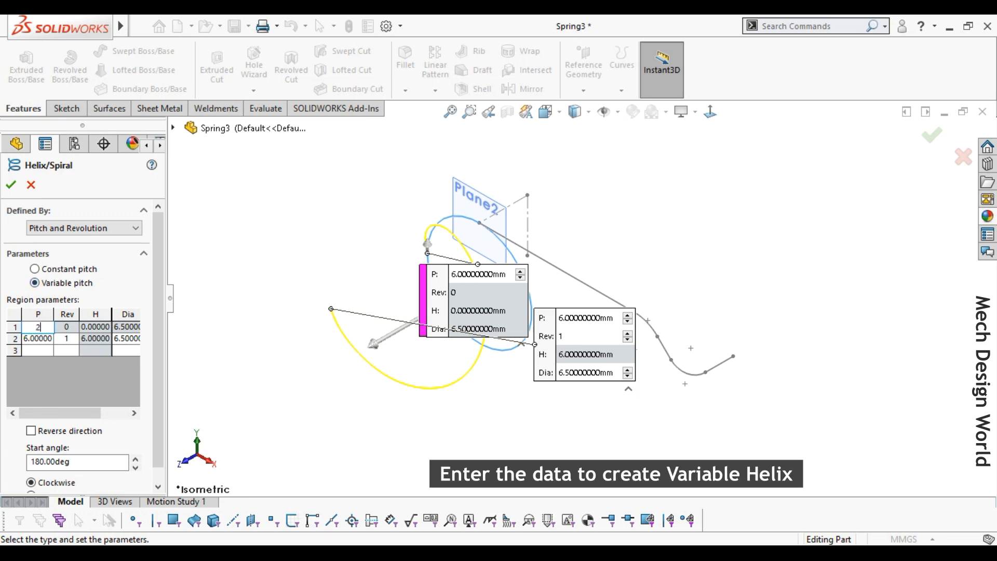
{"action": "type", "text": "2"}
{"action": "key", "text": "Return"}
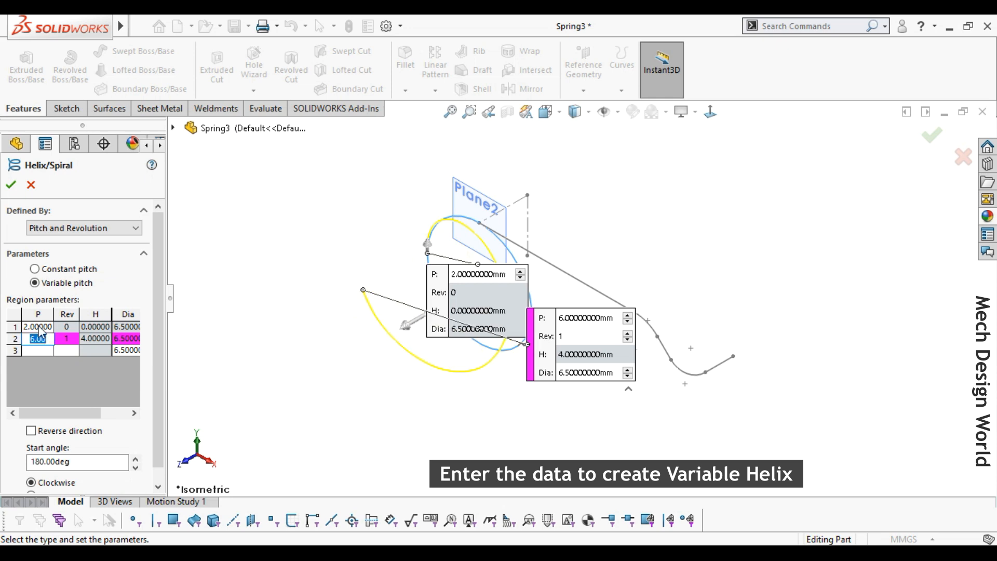
{"action": "type", "text": "2"}
{"action": "key", "text": "Return"}
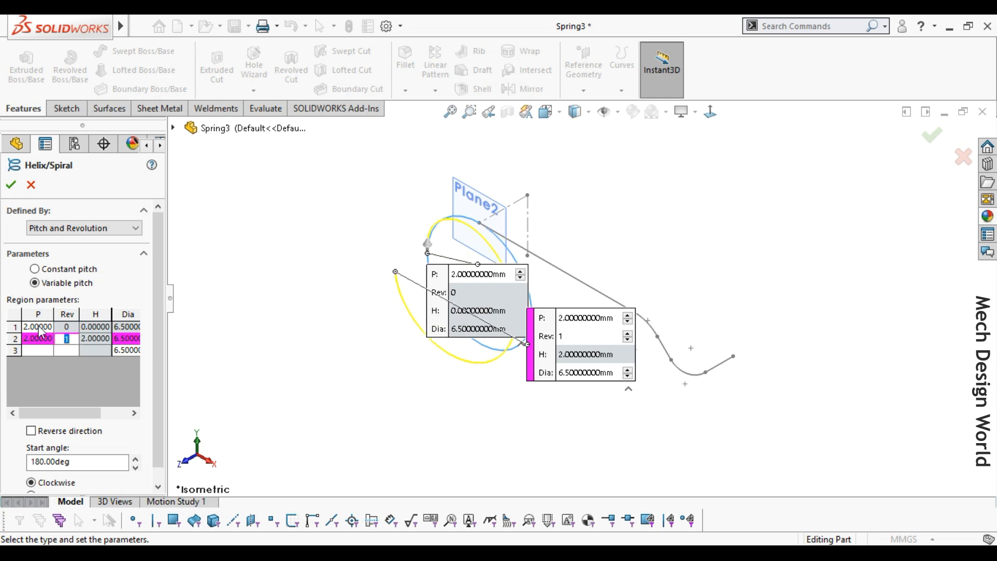
{"action": "type", "text": "4"}
{"action": "key", "text": "Return"}
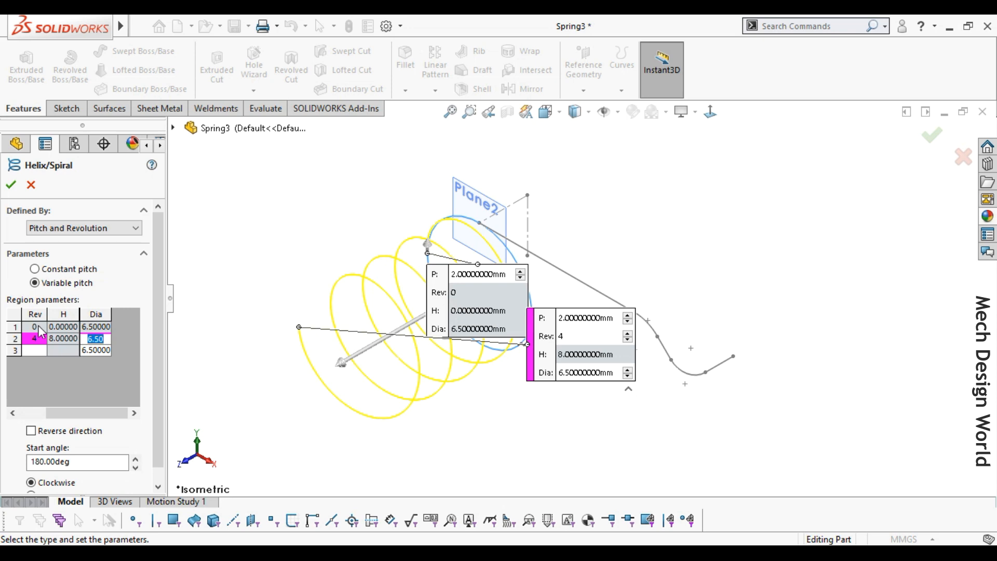
Add helix regions with 1.25 mm pitch at 5 revolutions and 1.25 mm pitch at 7.5 revolutions
{"action": "key", "text": "Return"}
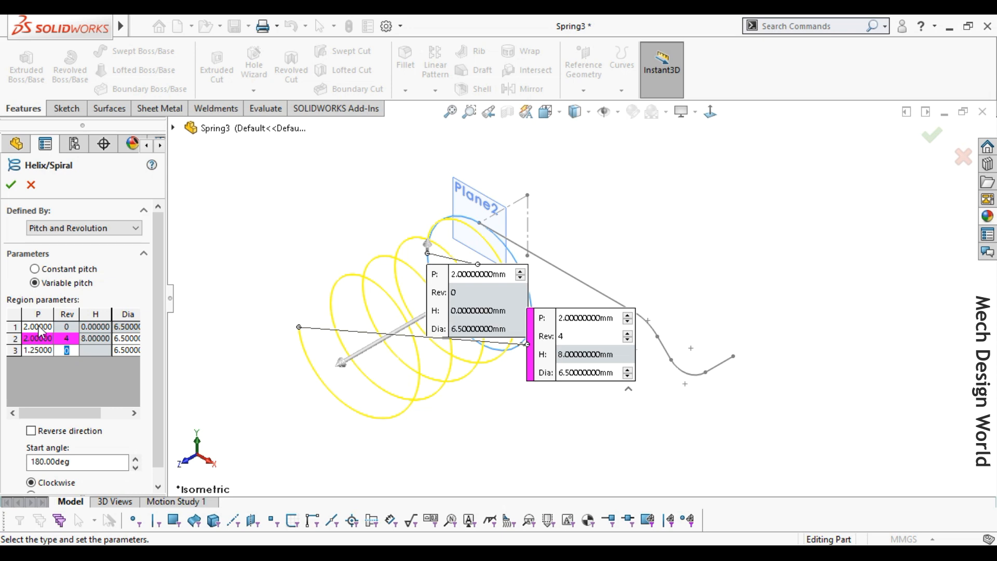
{"action": "type", "text": "5"}
{"action": "key", "text": "Return"}
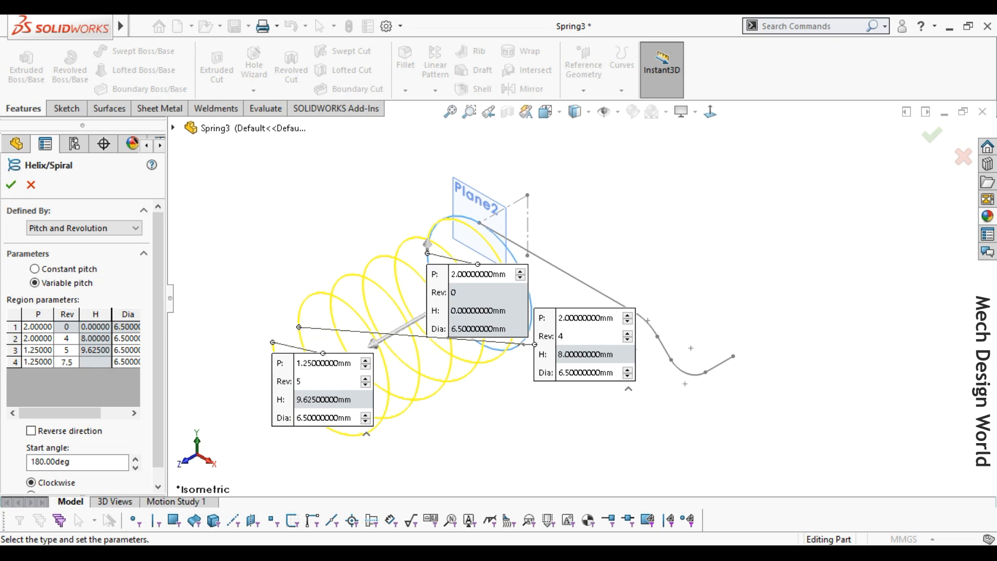
{"action": "key", "text": "Return"}
Set the helix diameter to 4.5 mm at both the 5 and 7.5 revolution regions
{"action": "left_click", "coordinate": [127, 351]}
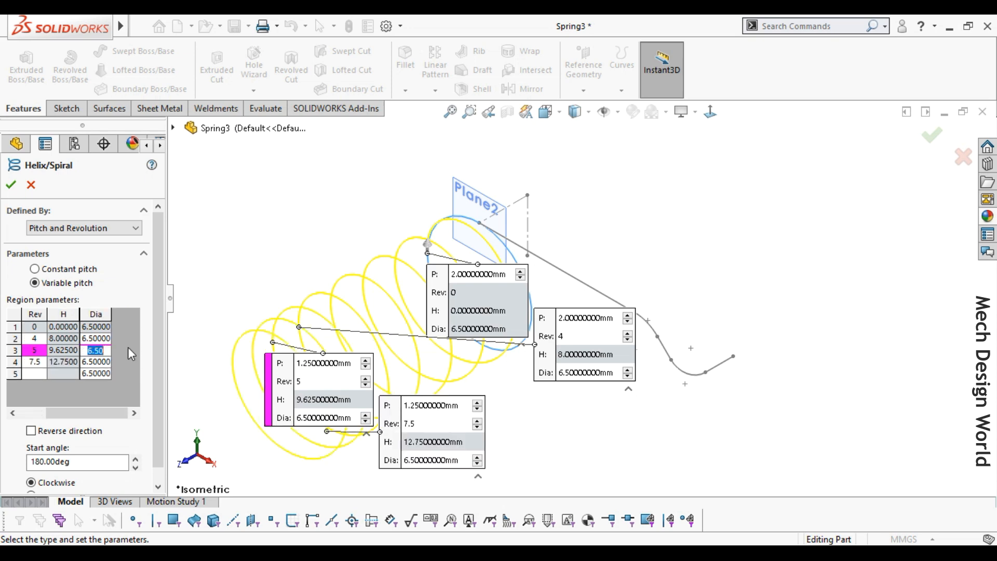
{"action": "type", "text": "4.5"}
{"action": "left_click", "coordinate": [102, 363]}
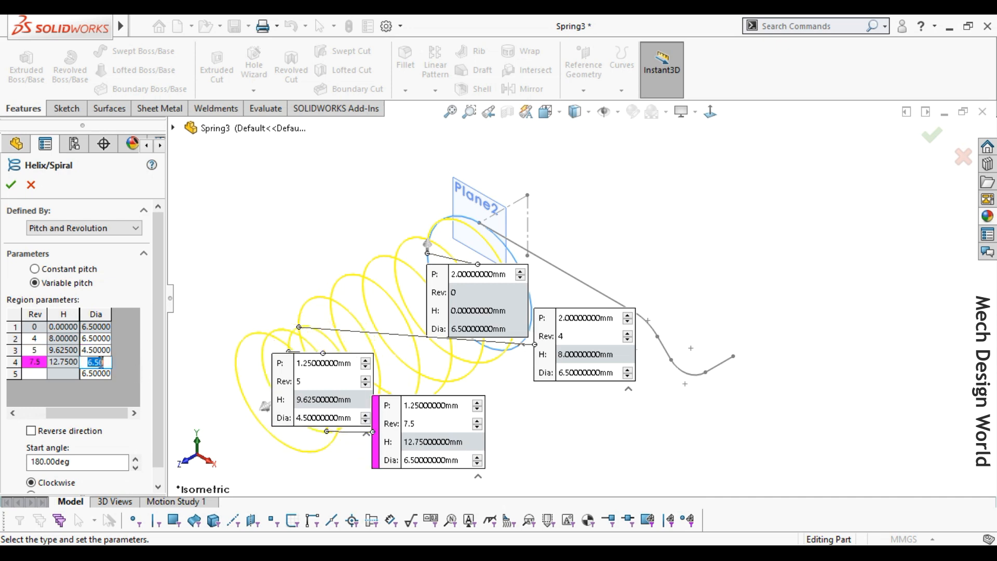
{"action": "type", "text": "4.5"}
{"action": "left_click", "coordinate": [109, 391]}
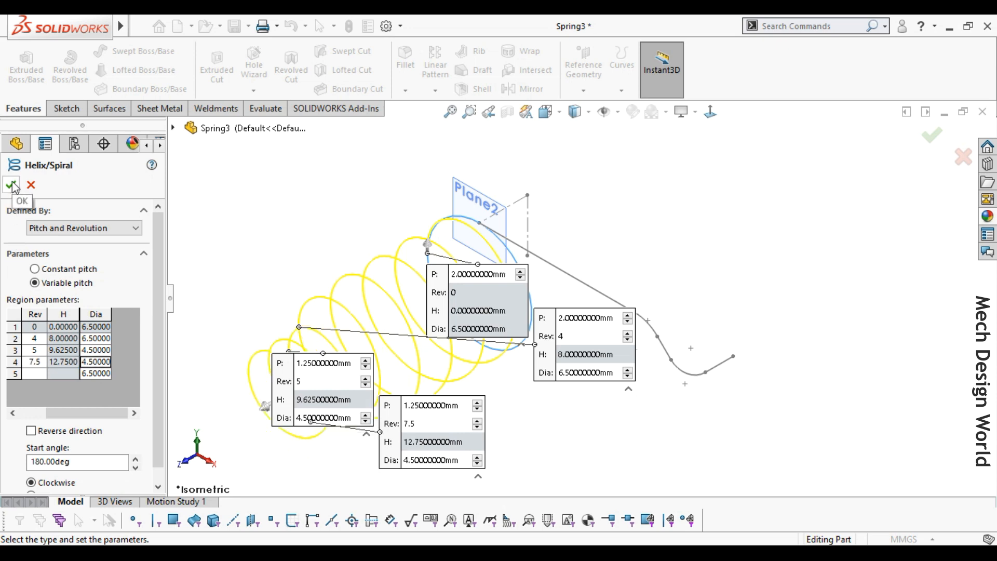
Set the helix start angle to 90 degrees with counterclockwise rotation, and create the helix
{"action": "scroll", "coordinate": [158, 358], "scroll_direction": "down", "scroll_amount": 1}
{"action": "left_click_drag", "start_coordinate": [128, 447], "coordinate": [8, 451]}
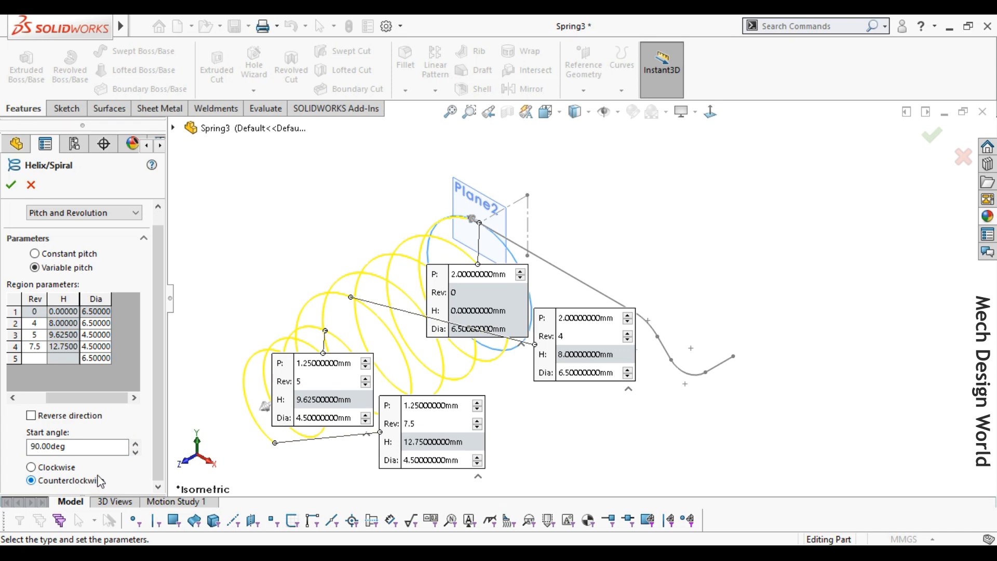
{"action": "left_click", "coordinate": [11, 185]}
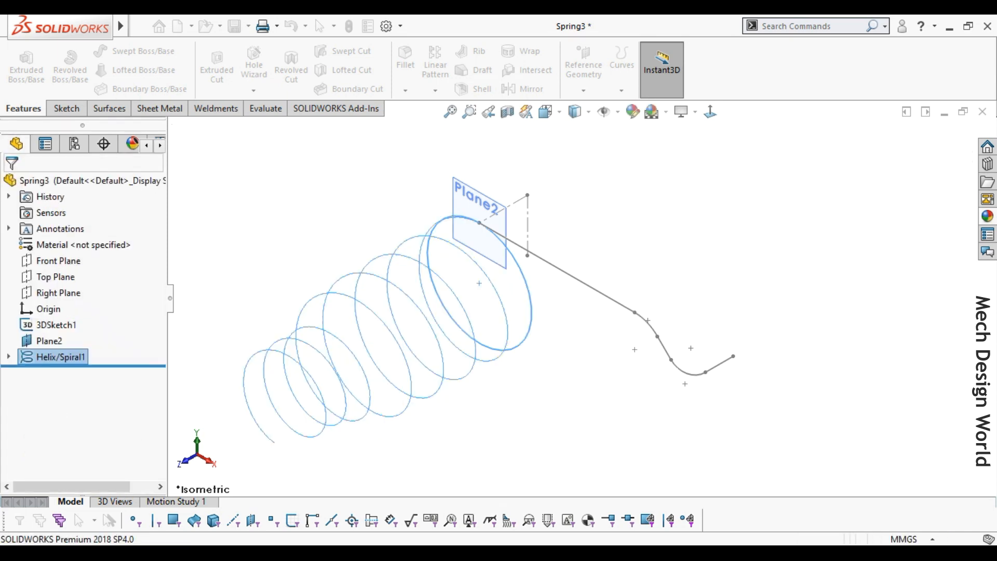
Start a new sketch on the Right Plane and view it face-on
{"action": "left_click", "coordinate": [790, 258]}
{"action": "key", "text": "f"}
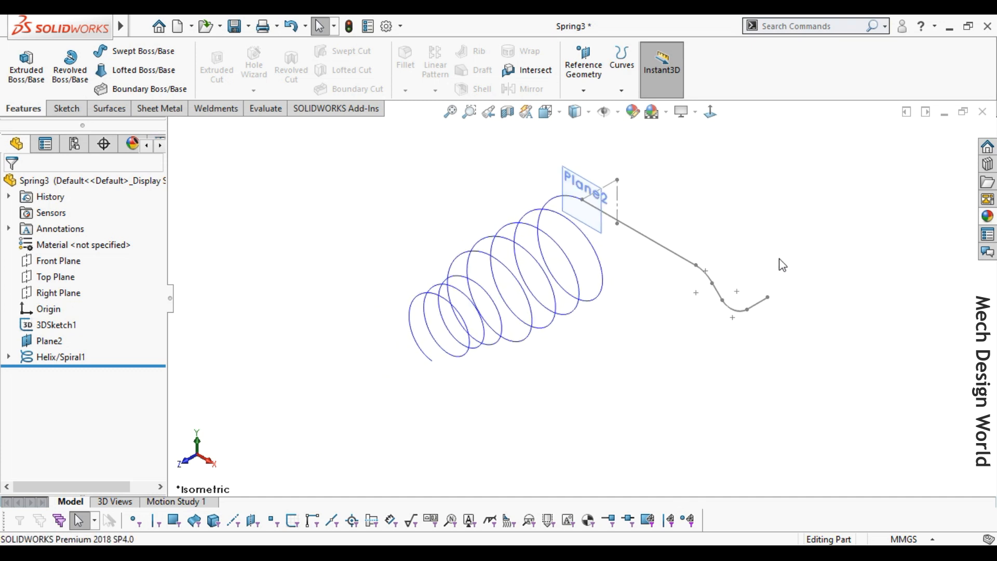
{"action": "left_click", "coordinate": [66, 294]}
{"action": "left_click", "coordinate": [78, 277]}
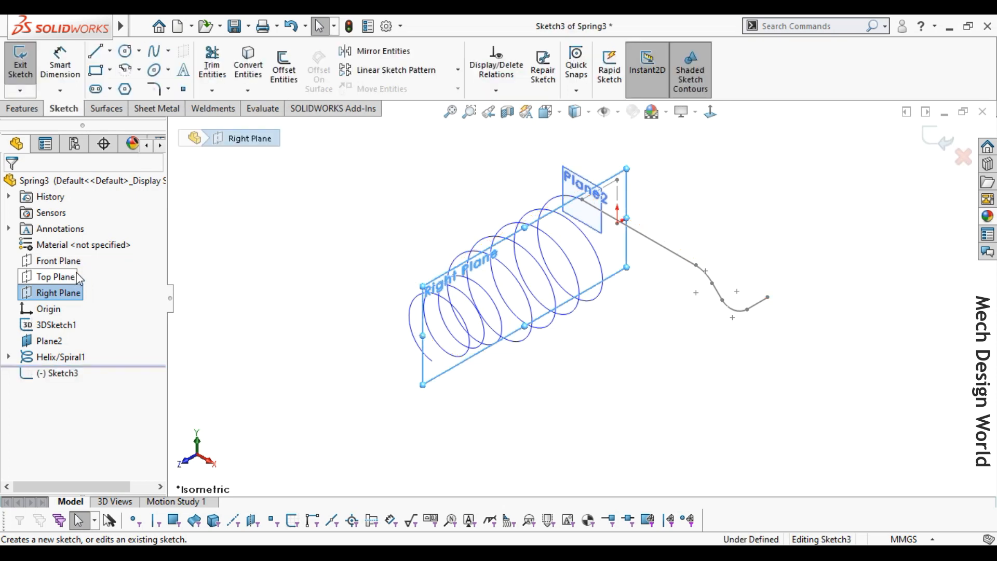
{"action": "left_click", "coordinate": [710, 112]}
{"action": "left_click", "coordinate": [293, 375]}
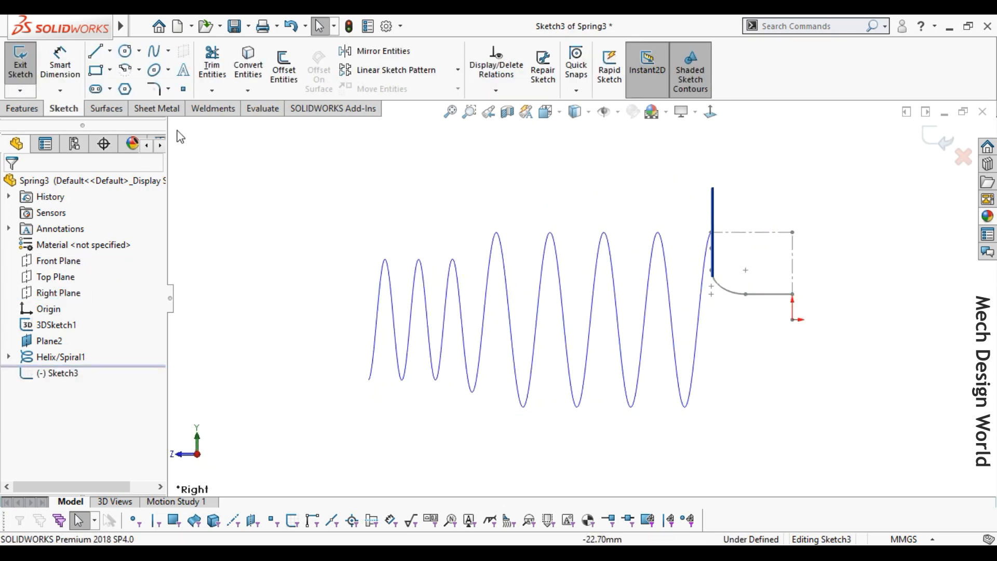
Sketch a hook from the helix's free end: a slanted line about 2.6 mm long, a tangent arc curving over, and a downward slanted line
{"action": "key", "text": "l"}
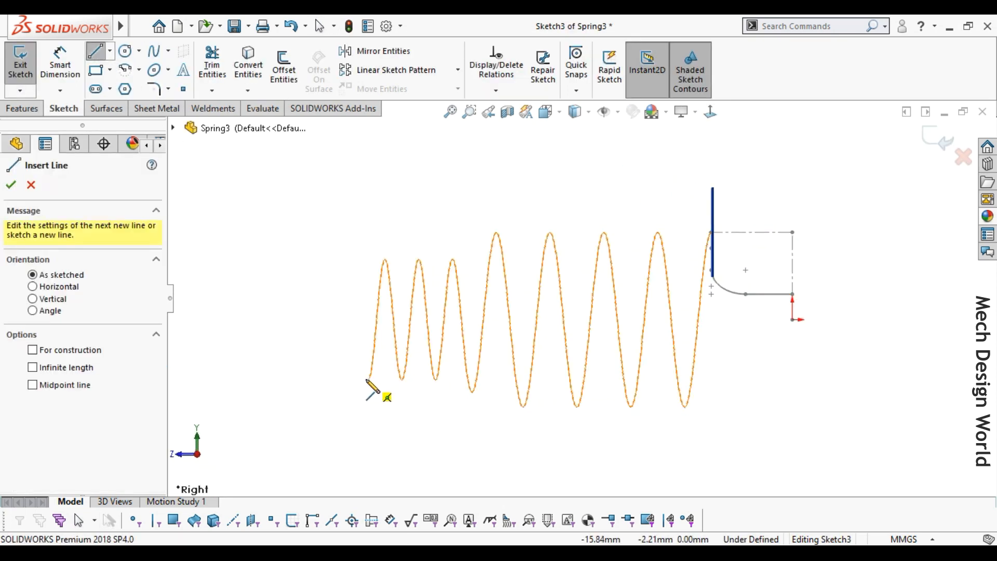
{"action": "left_click", "coordinate": [369, 380]}
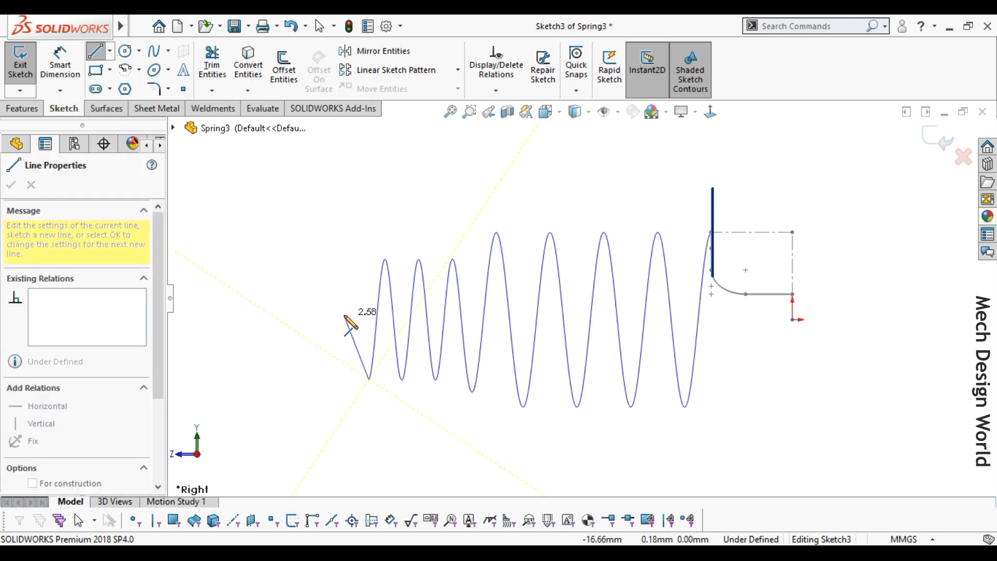
{"action": "left_click", "coordinate": [344, 315]}
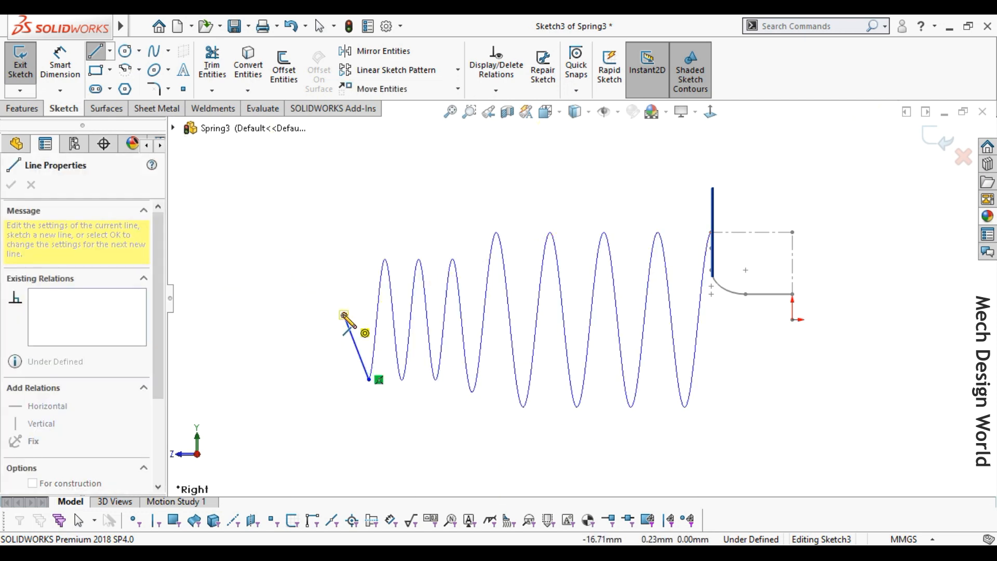
{"action": "double_click", "coordinate": [268, 315]}
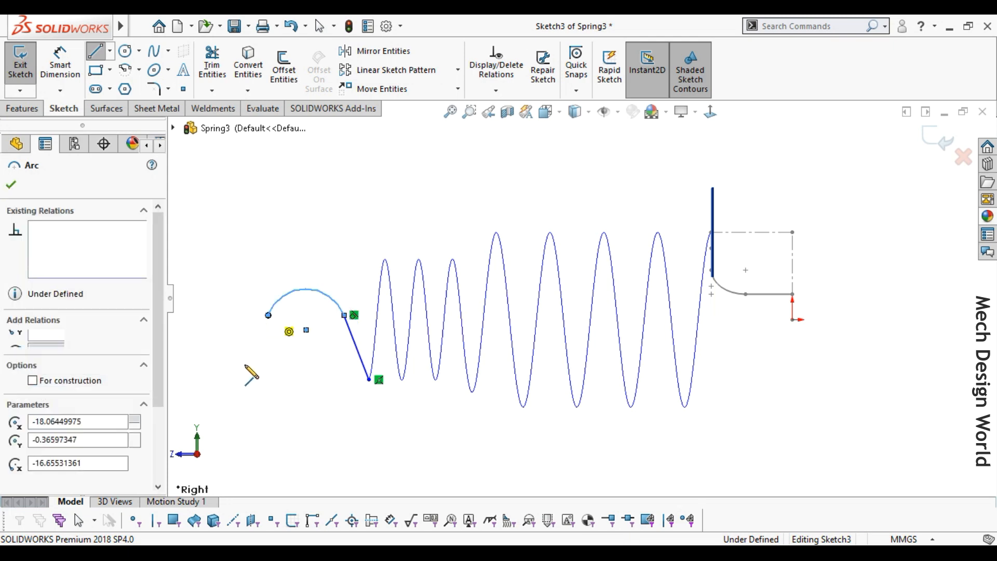
{"action": "double_click", "coordinate": [238, 393]}
{"action": "key", "text": "Escape"}
Sketch a vertical centerline about 2.8 mm long downward from the hook arc's center
{"action": "left_click", "coordinate": [110, 50]}
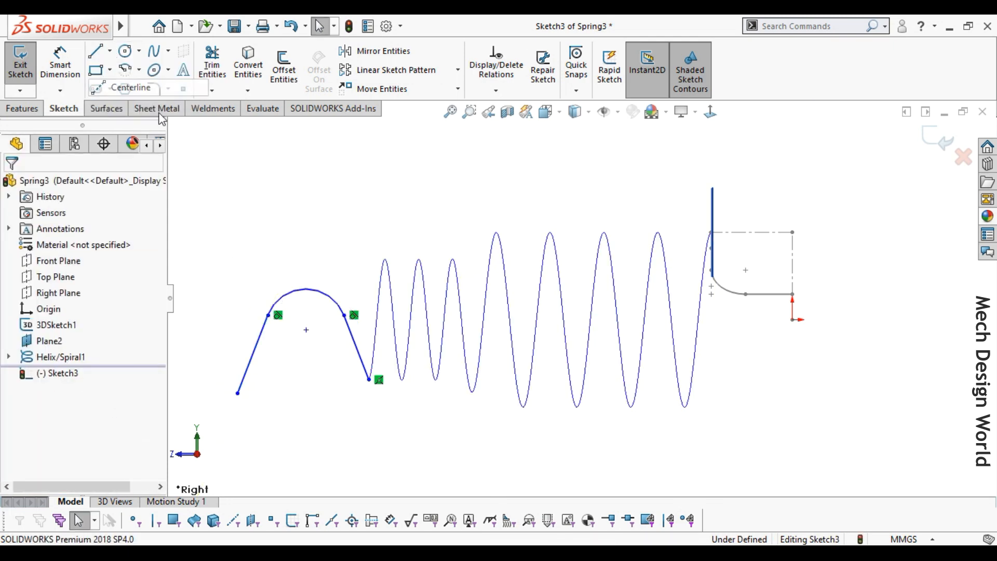
{"action": "left_click", "coordinate": [307, 330]}
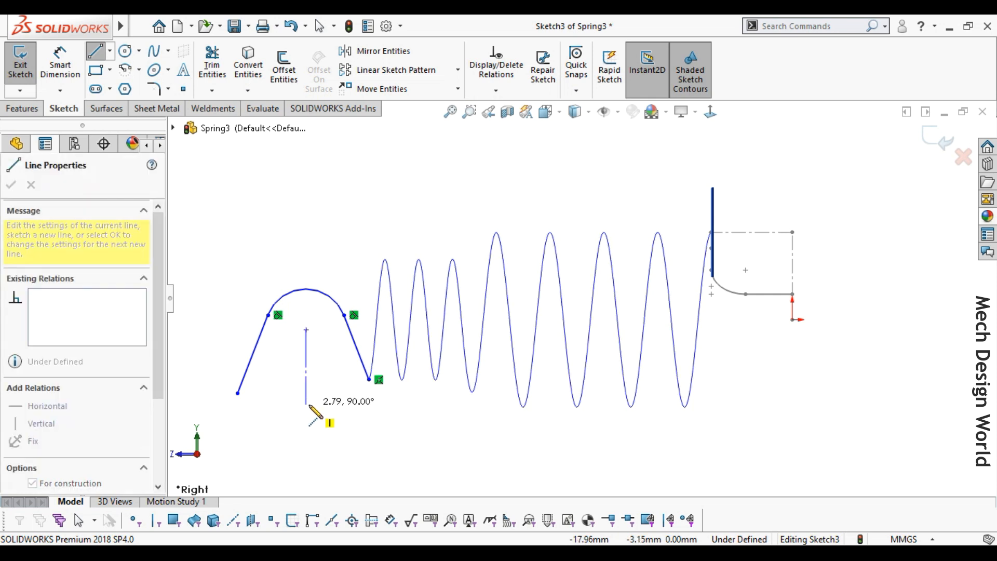
{"action": "double_click", "coordinate": [307, 405]}
{"action": "key", "text": "Escape"}
Make the hook's two slanted lines symmetric about the vertical centerline
{"action": "left_click", "coordinate": [257, 343]}
{"action": "left_click", "coordinate": [307, 358], "text": "ctrl"}
{"action": "left_click", "coordinate": [359, 352], "text": "ctrl"}
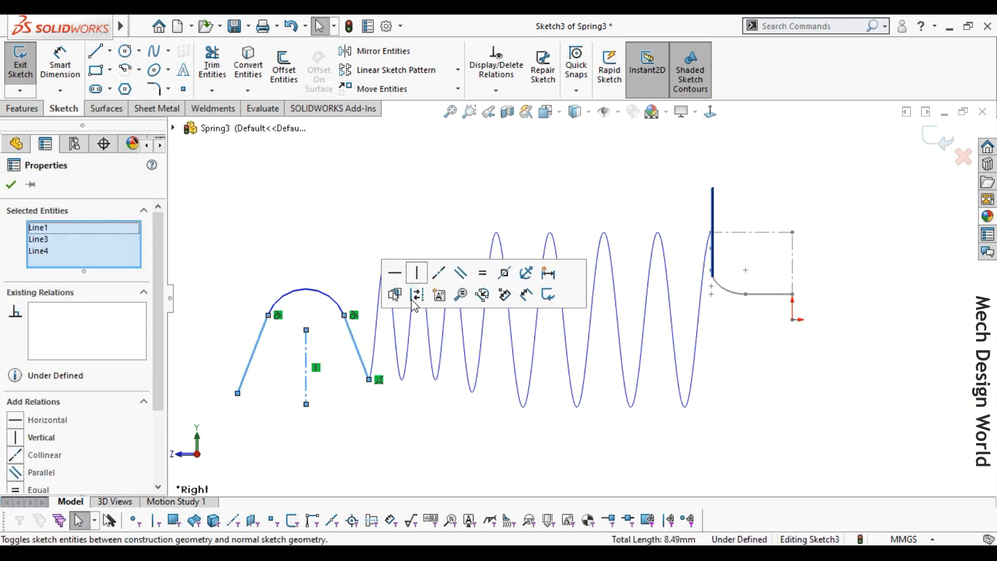
{"action": "left_click", "coordinate": [504, 274]}
{"action": "left_click", "coordinate": [340, 431]}
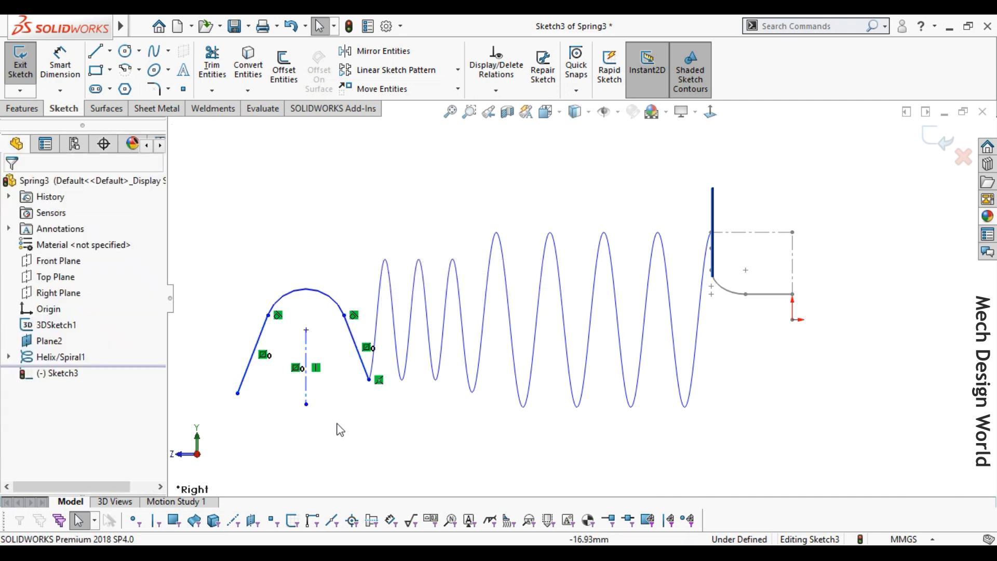
Dimension the angle between the hook's two slanted lines as 15 degrees
{"action": "right_click_drag", "start_coordinate": [338, 425], "coordinate": [293, 366]}
{"action": "left_click", "coordinate": [248, 377]}
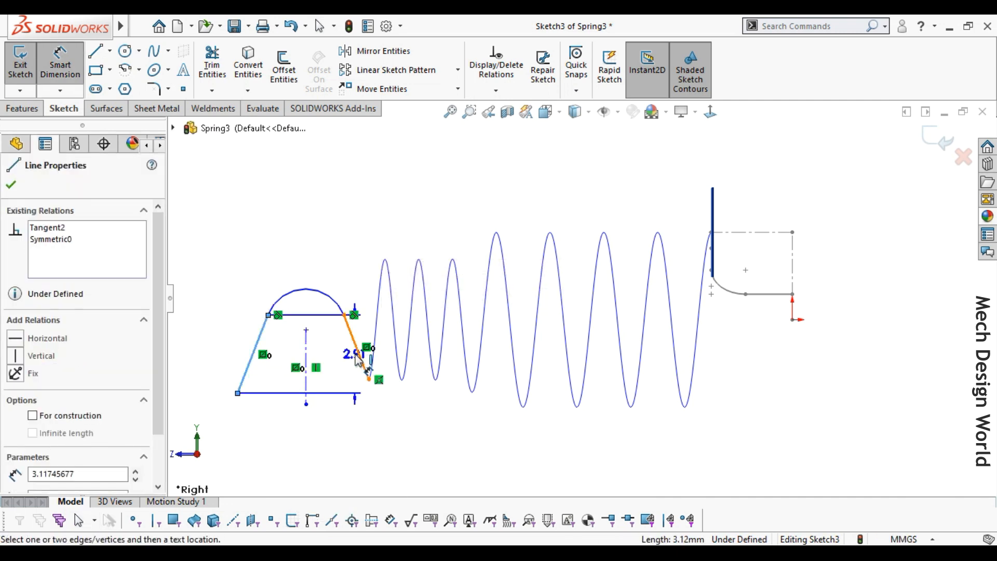
{"action": "left_click", "coordinate": [361, 358]}
{"action": "left_click", "coordinate": [300, 442]}
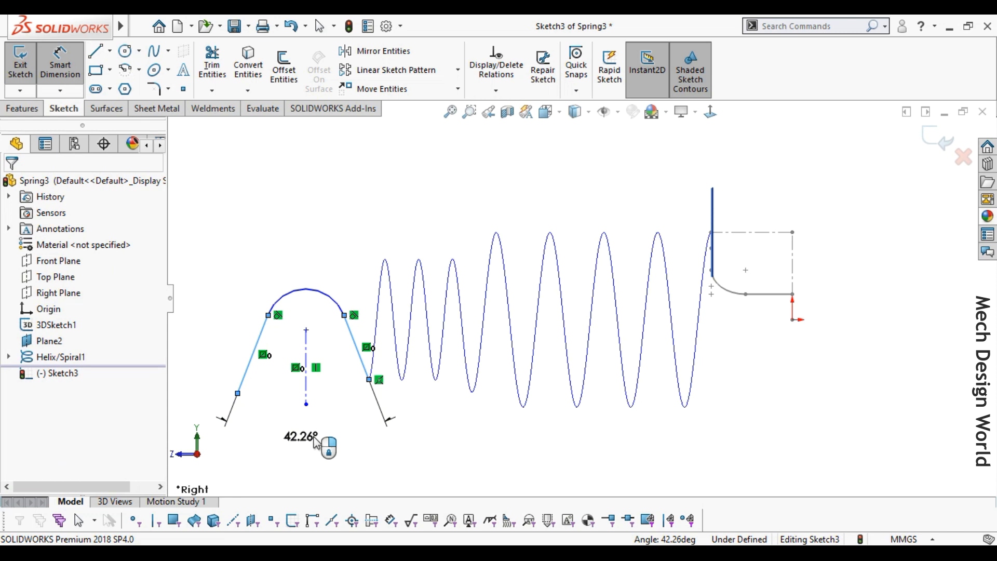
{"action": "type", "text": "15"}
{"action": "key", "text": "Return"}
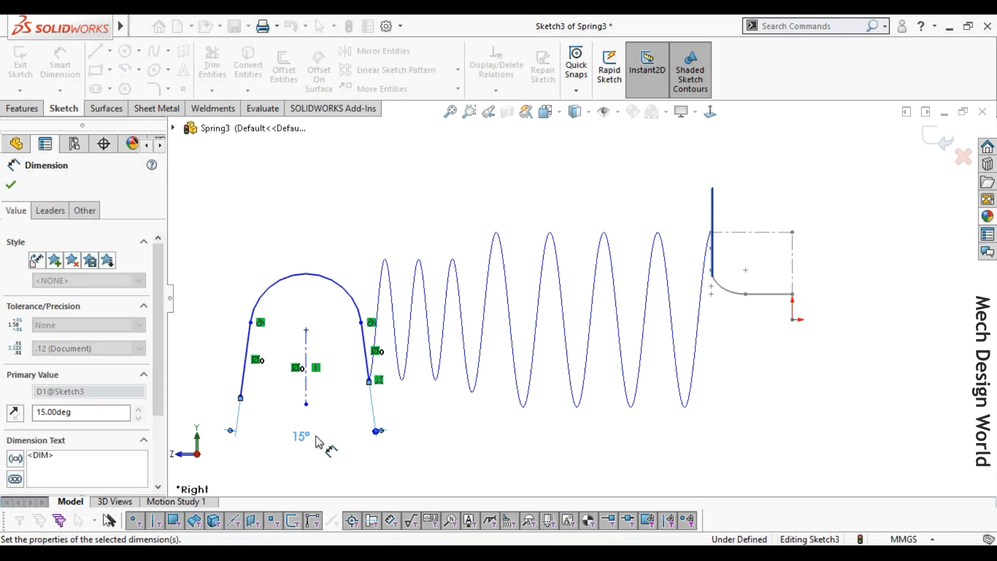
{"action": "left_click", "coordinate": [343, 393]}
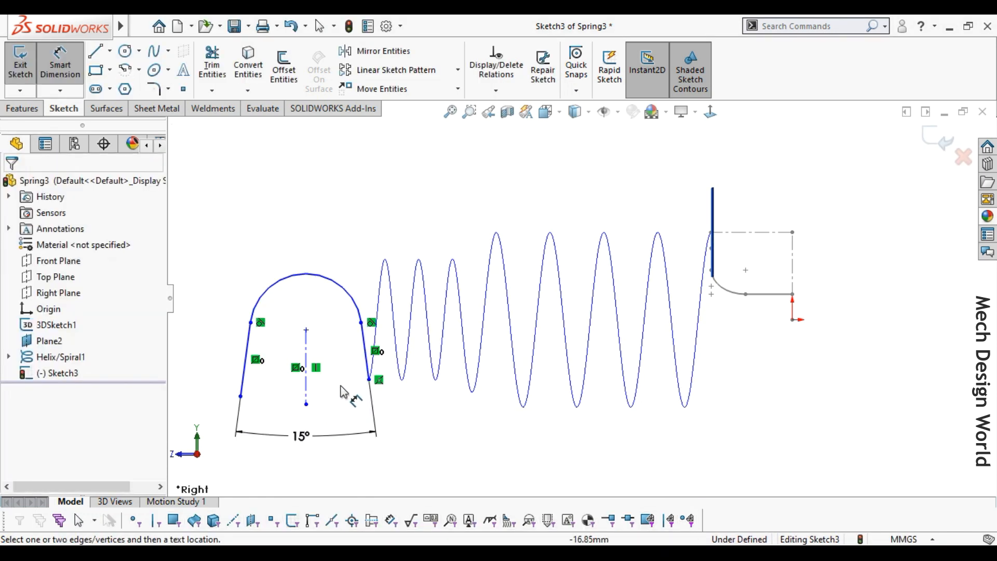
Dimension the hook arc's radius as 1.75 mm
{"action": "left_click", "coordinate": [295, 284]}
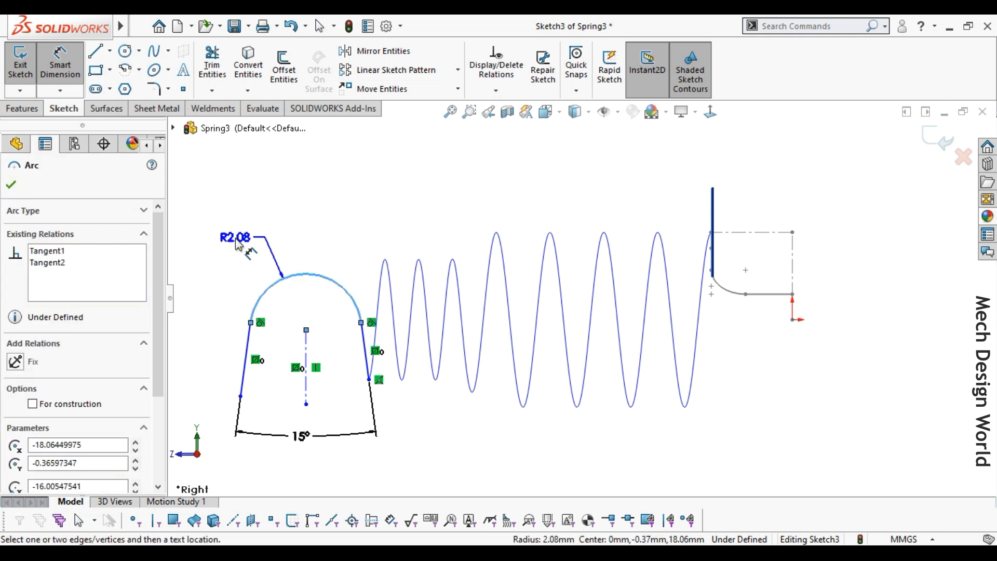
{"action": "left_click", "coordinate": [236, 244]}
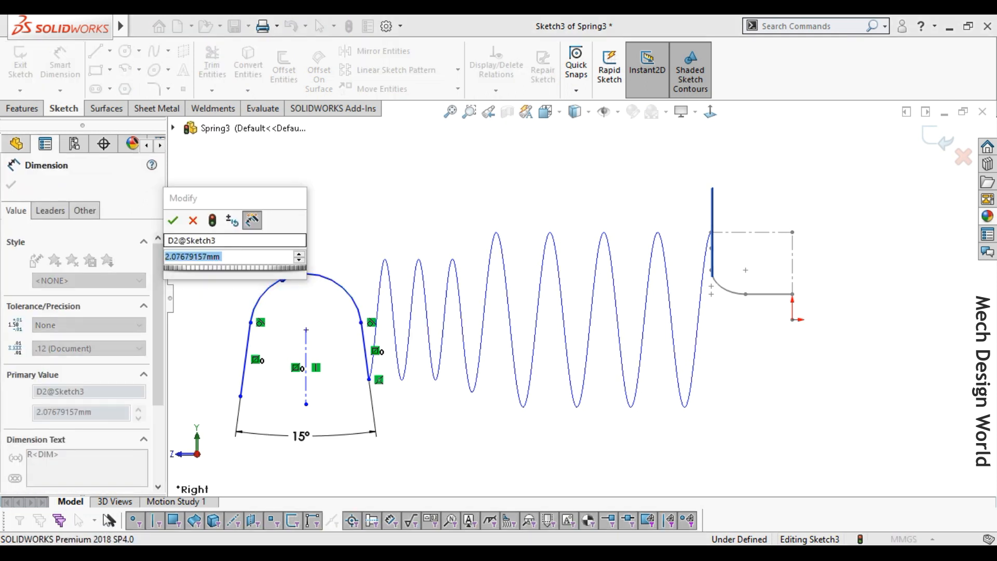
{"action": "type", "text": "1."}
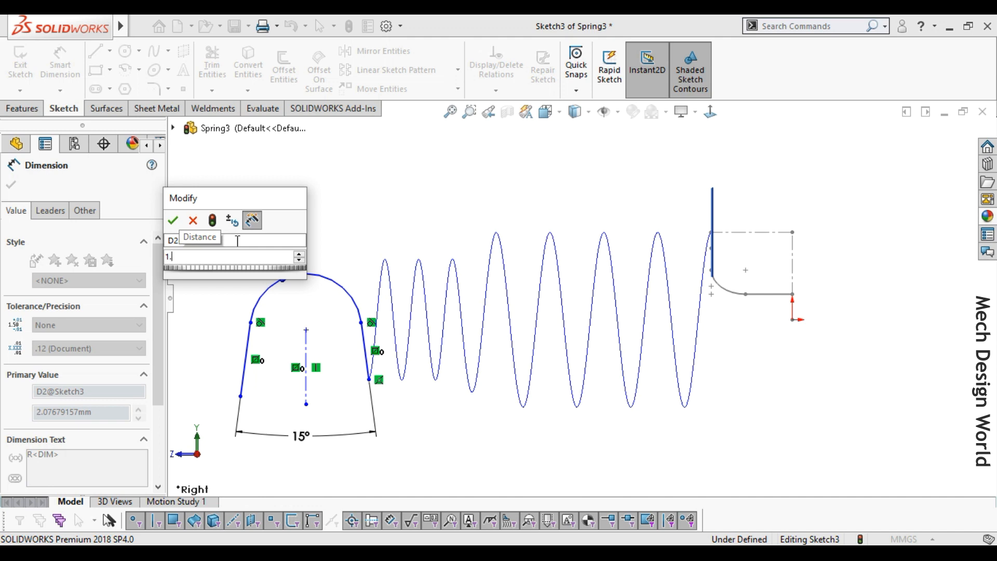
{"action": "type", "text": "75"}
{"action": "key", "text": "Return"}
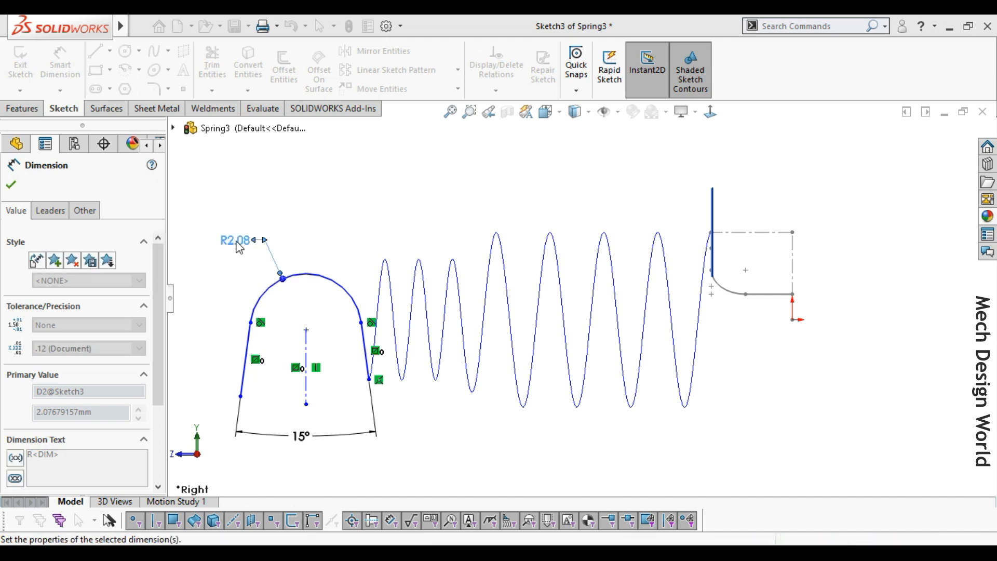
{"action": "left_click", "coordinate": [368, 211]}
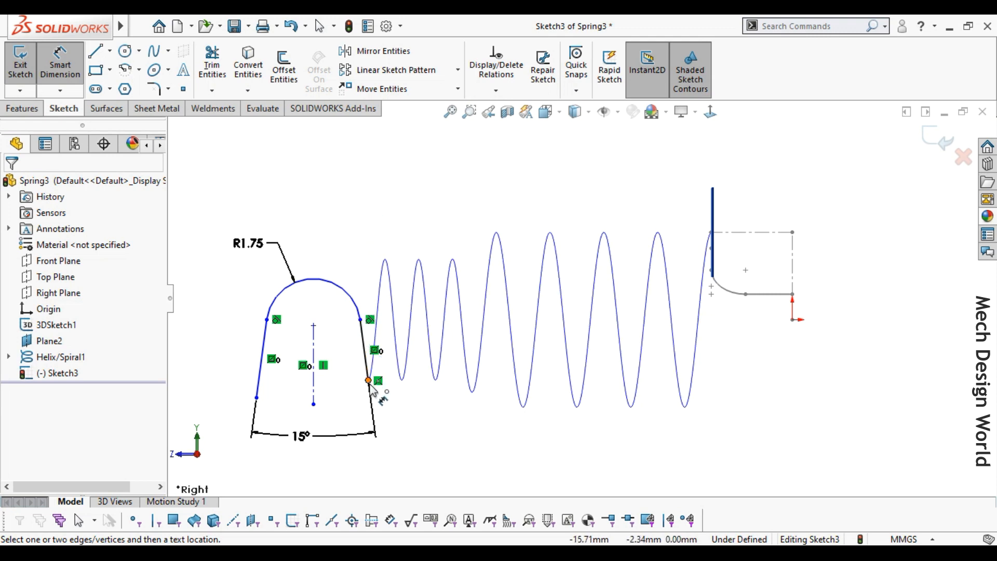
Dimension the vertical distance from the hook's helix-side endpoint to the arc center as 1.25 mm
{"action": "left_click", "coordinate": [369, 380]}
{"action": "left_click", "coordinate": [313, 326]}
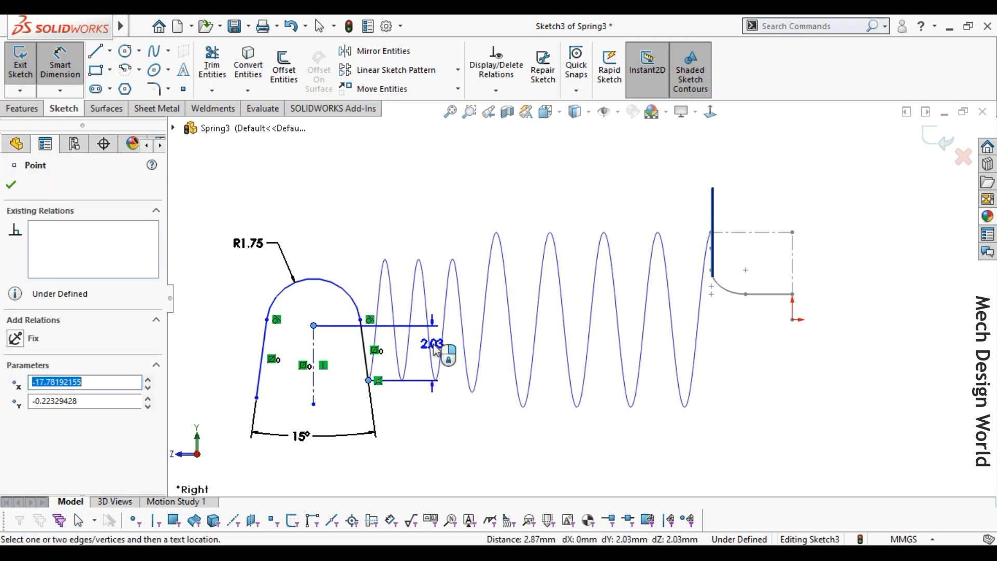
{"action": "left_click", "coordinate": [438, 350]}
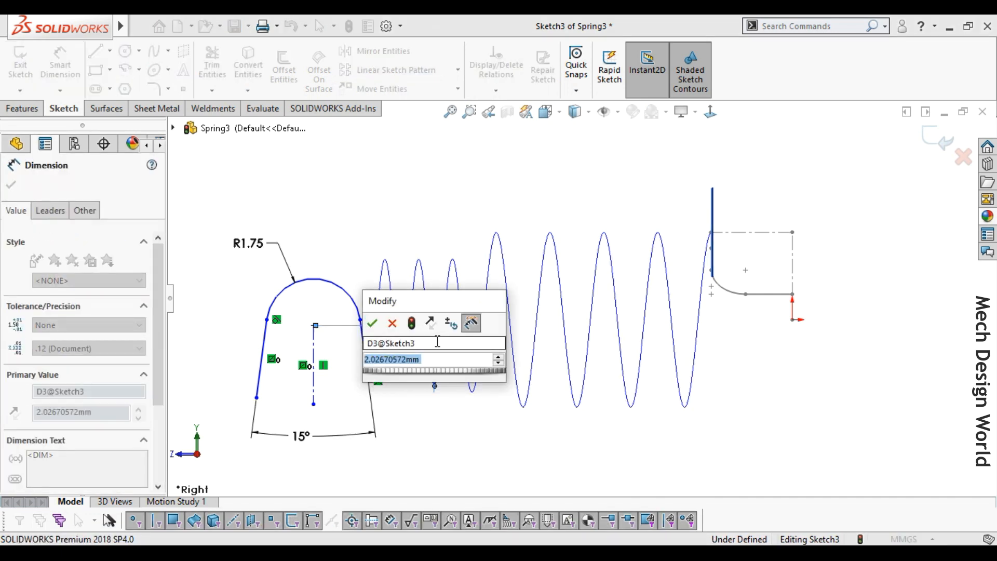
{"action": "type", "text": "1.25"}
{"action": "key", "text": "Return"}
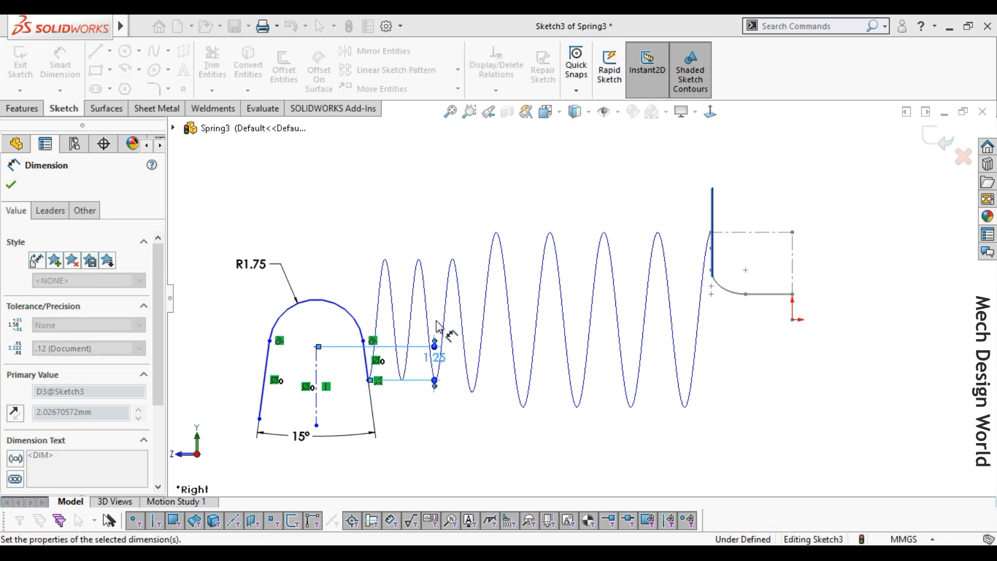
{"action": "left_click", "coordinate": [269, 419]}
Dimension the vertical distance from the hook's free endpoint to the arc center as 1.75 mm
{"action": "left_click", "coordinate": [260, 419]}
{"action": "left_click", "coordinate": [218, 383]}
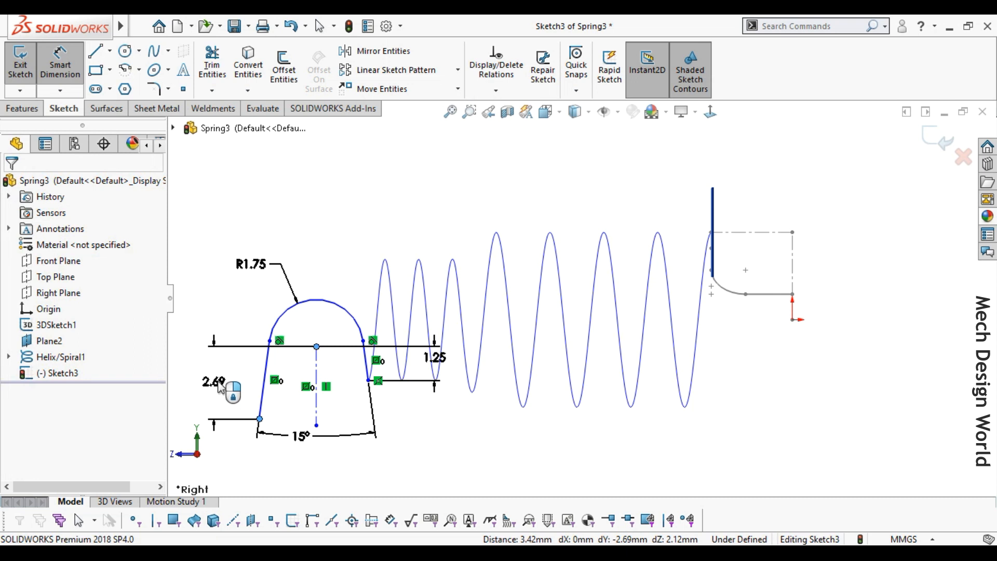
{"action": "type", "text": "1.75"}
{"action": "key", "text": "Return"}
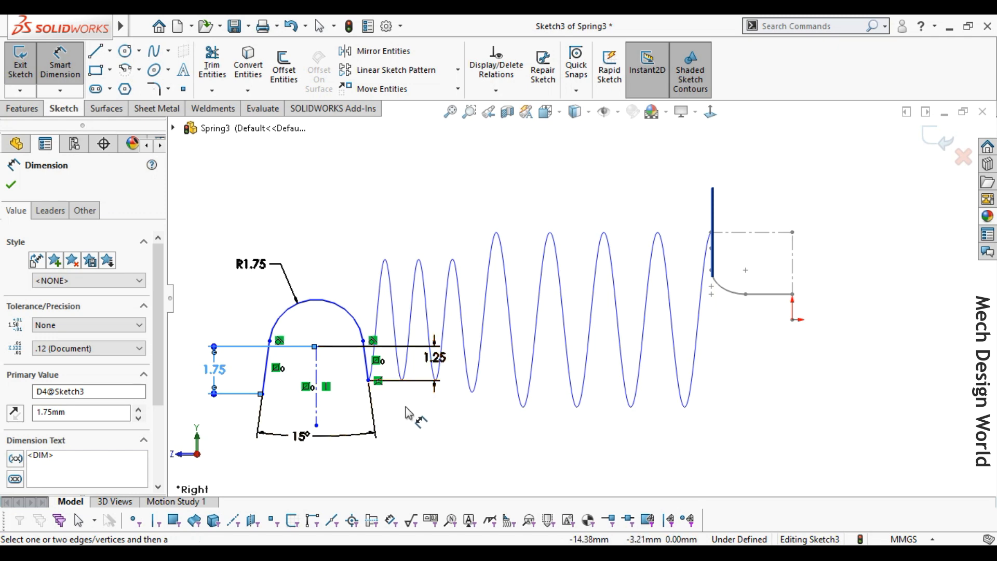
{"action": "key", "text": "Escape"}
{"action": "key", "text": "Escape"}
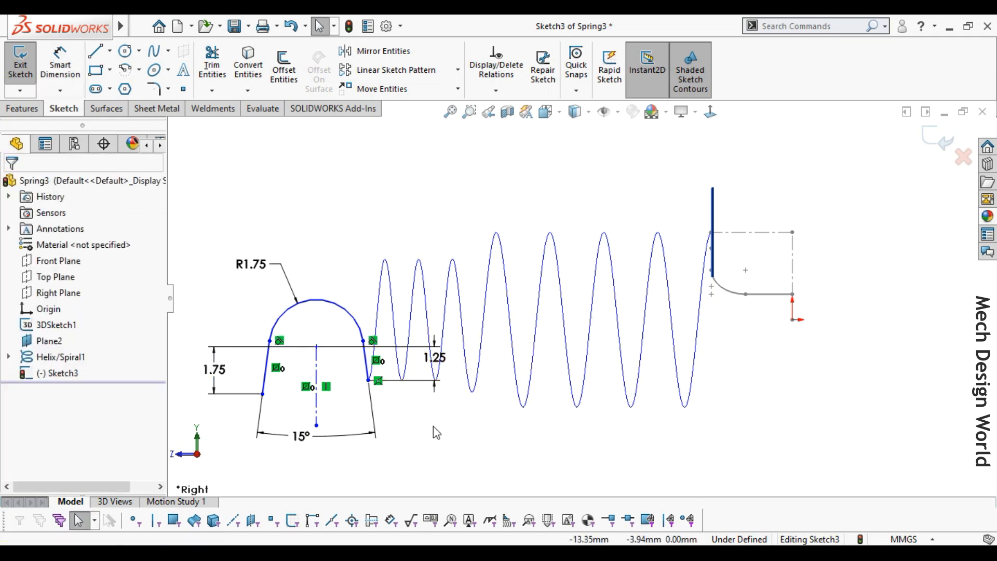
Add a Pierce relation between the hook's helix-side endpoint and the helix curve
{"action": "key", "text": "ctrl+7"}
{"action": "scroll", "coordinate": [514, 350], "scroll_direction": "down", "scroll_amount": 5}
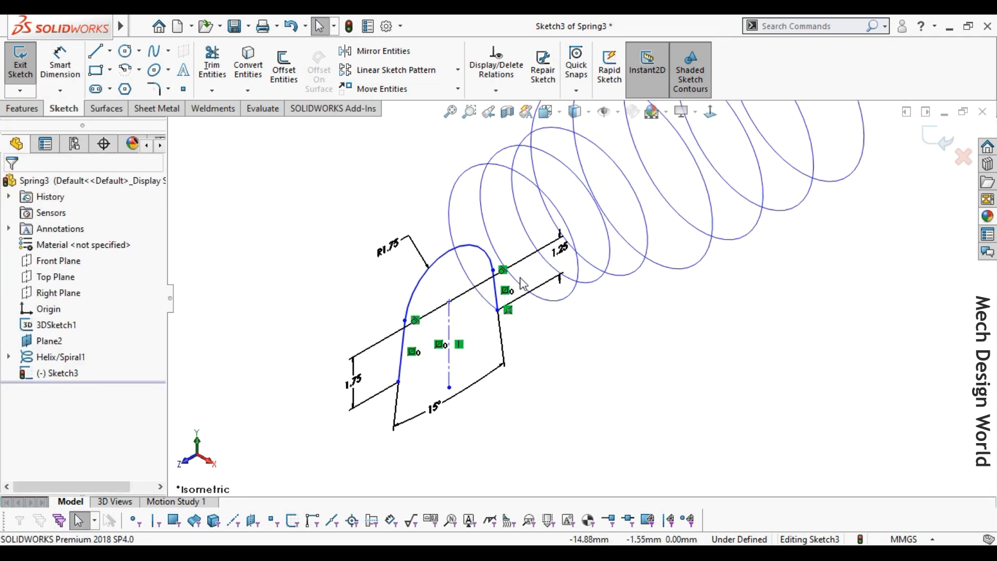
{"action": "left_click", "coordinate": [492, 306]}
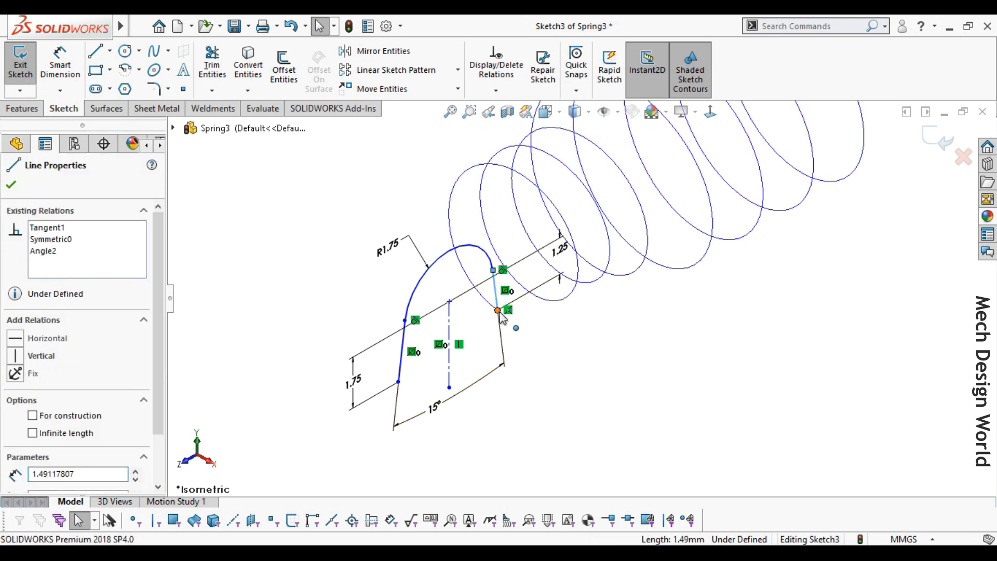
{"action": "left_click", "coordinate": [498, 311]}
{"action": "left_click", "coordinate": [505, 315], "text": "ctrl"}
{"action": "left_click", "coordinate": [530, 325]}
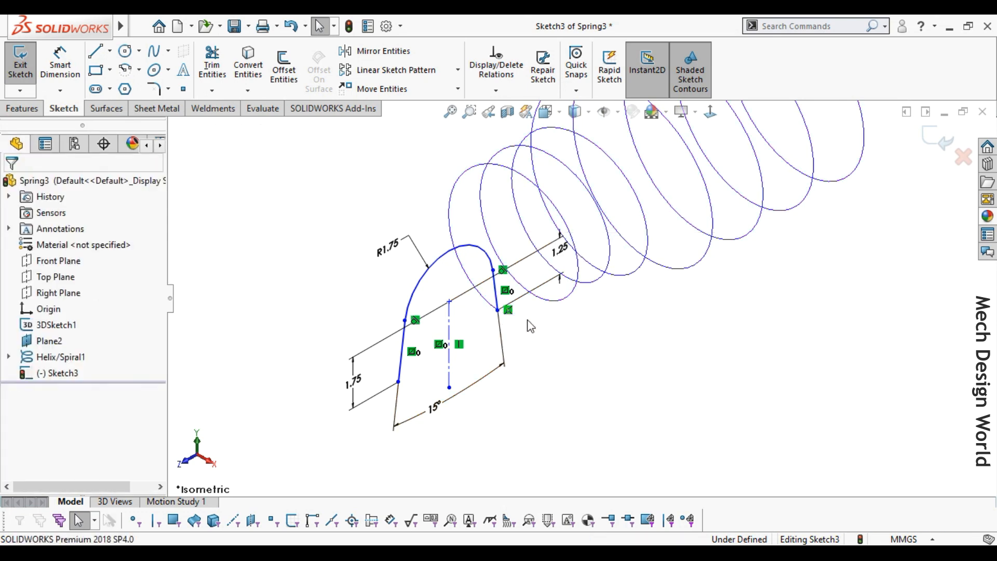
{"action": "left_click", "coordinate": [487, 304]}
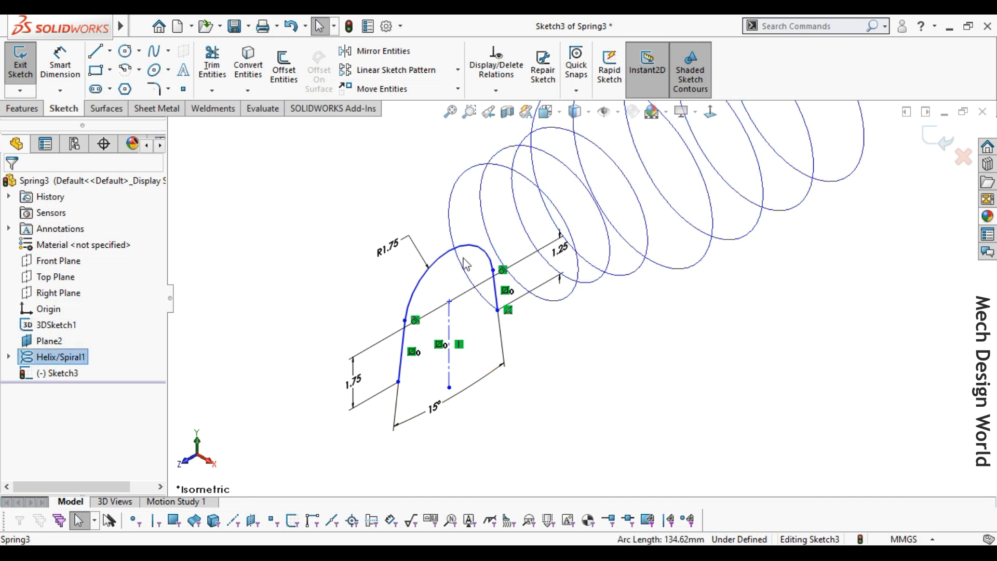
{"action": "scroll", "coordinate": [466, 264], "scroll_direction": "down", "scroll_amount": 3}
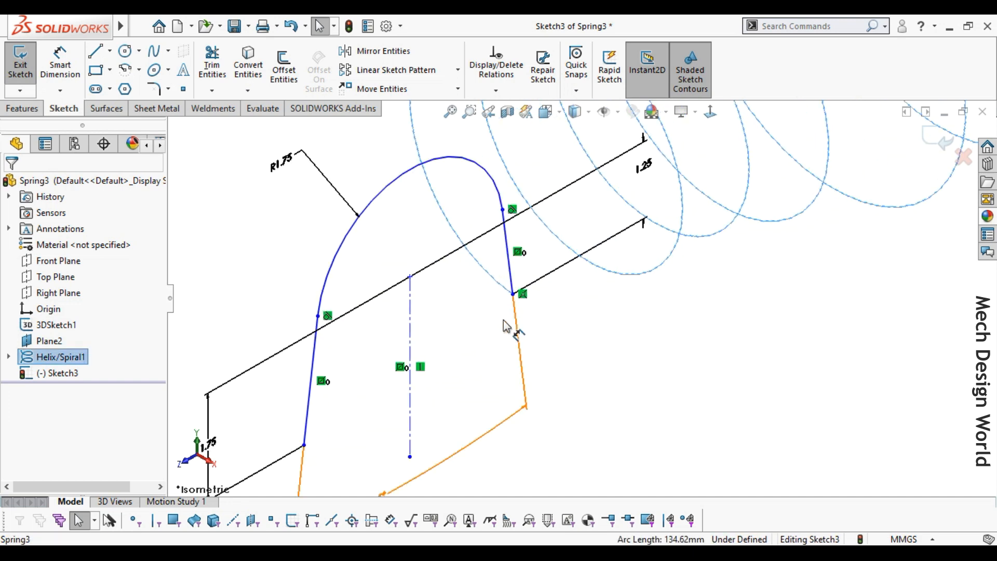
{"action": "left_click", "coordinate": [513, 295], "text": "ctrl"}
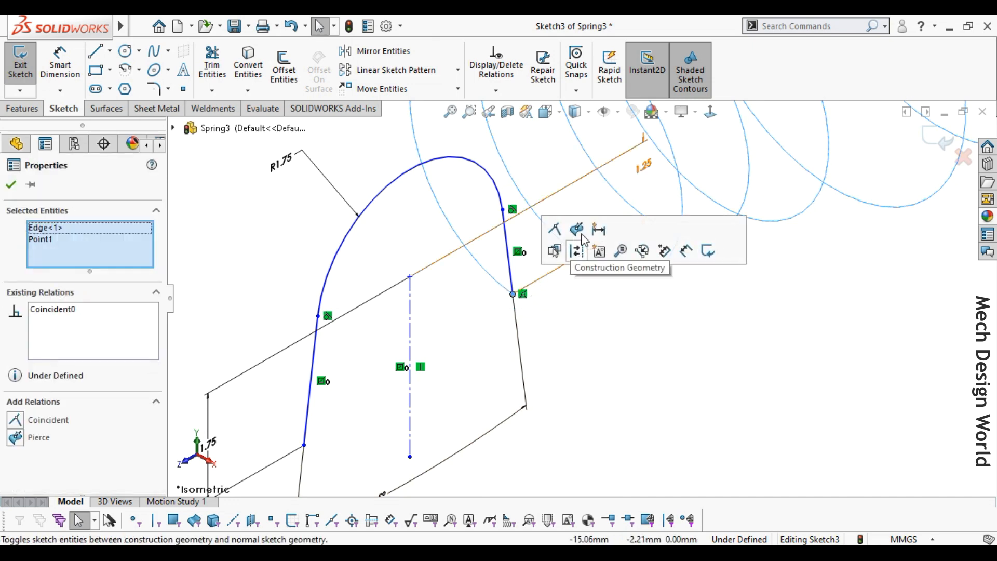
{"action": "left_click", "coordinate": [579, 231]}
{"action": "left_click", "coordinate": [631, 355]}
{"action": "key", "text": "f"}
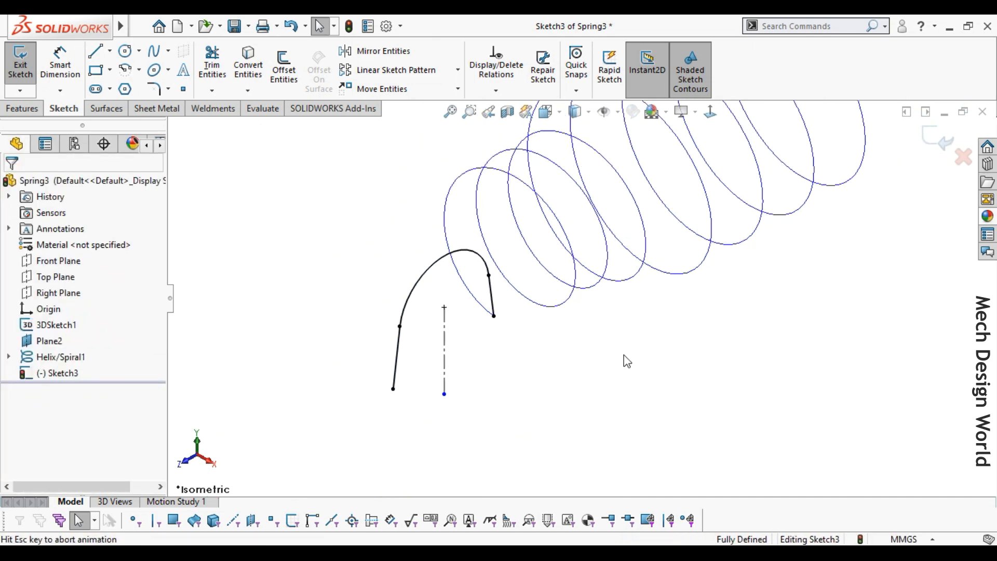
Finish the hook sketch and start a new sketch on Plane2
{"action": "left_click", "coordinate": [933, 146]}
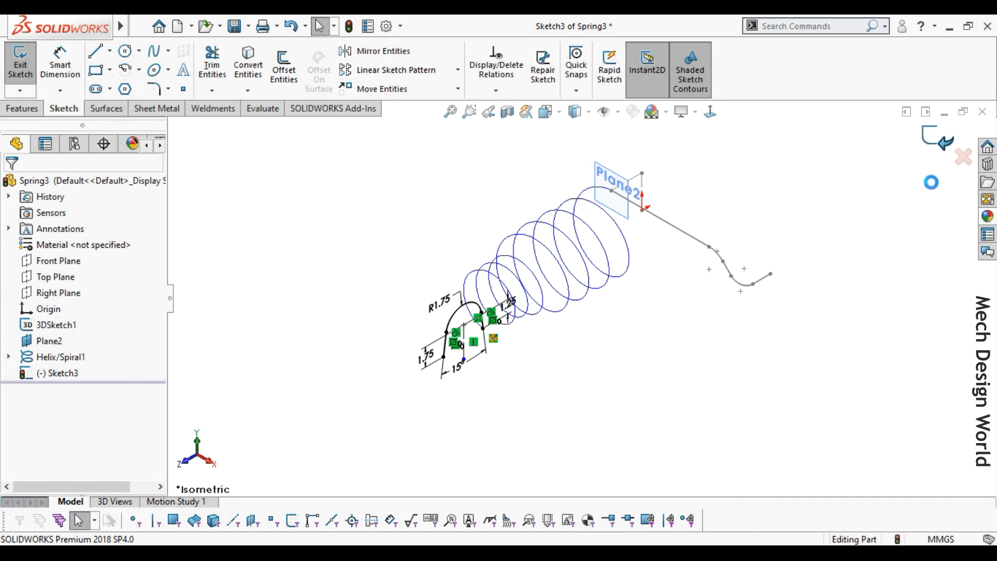
{"action": "left_click", "coordinate": [613, 193]}
{"action": "left_click", "coordinate": [674, 134]}
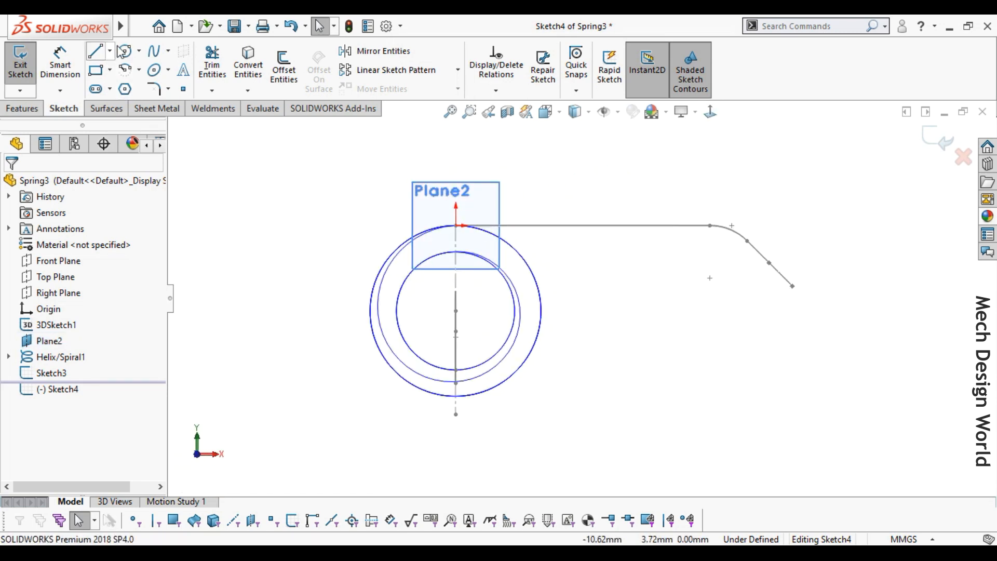
Sketch a circle about 8.8 mm in diameter centered on the helix axis, and hide the planes, curves and other sketches
{"action": "left_click", "coordinate": [456, 310]}
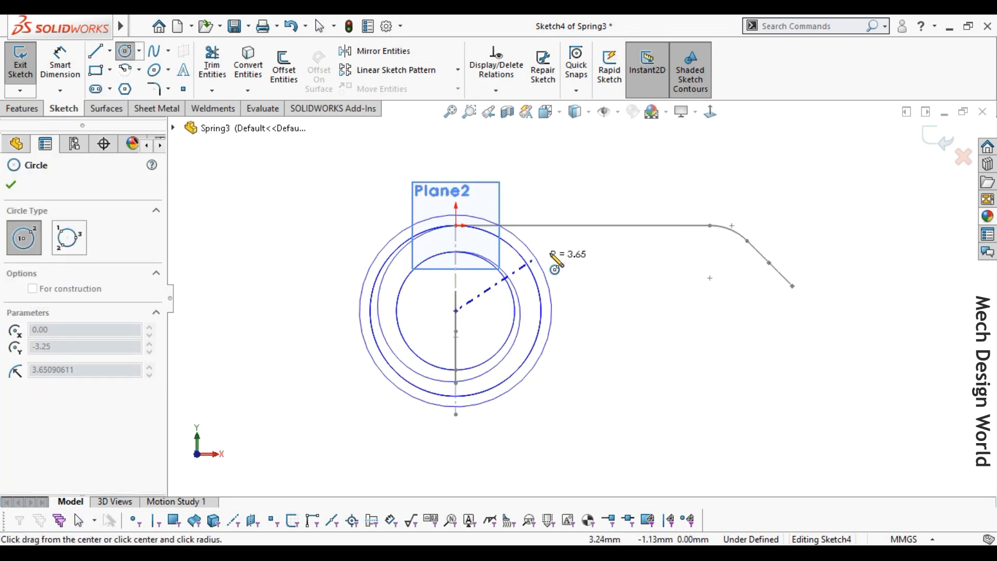
{"action": "left_click", "coordinate": [567, 280]}
{"action": "left_click", "coordinate": [605, 112]}
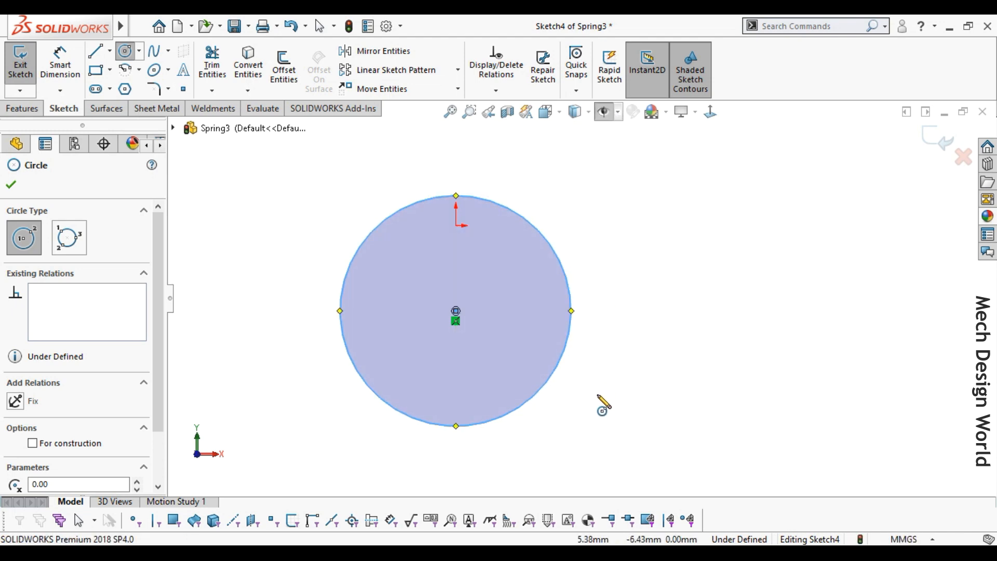
Dimension the circle's diameter as 4.5 mm and place the dimension text below it
{"action": "right_click_drag", "start_coordinate": [598, 396], "coordinate": [597, 303]}
{"action": "left_click", "coordinate": [559, 395]}
{"action": "left_click", "coordinate": [592, 453]}
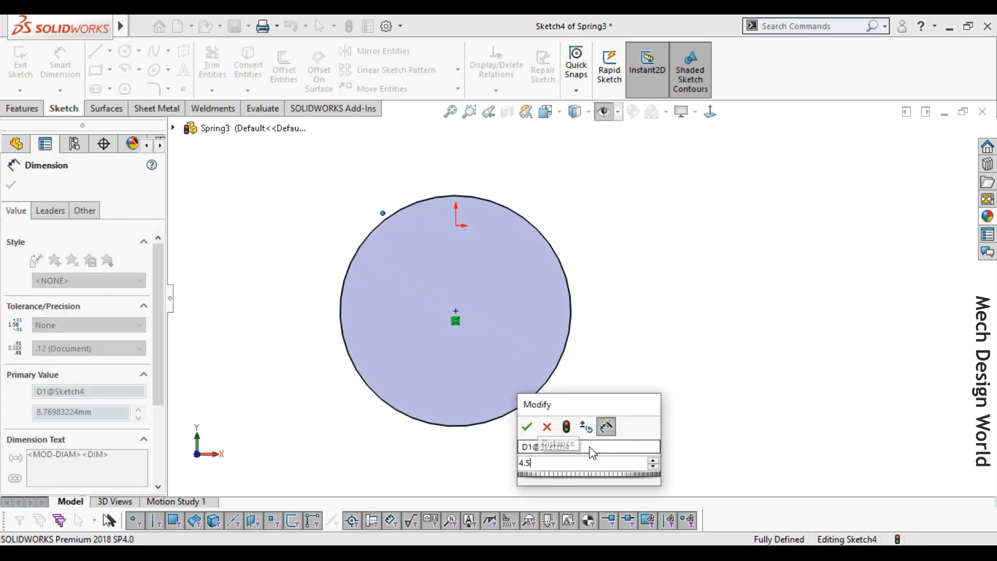
{"action": "key", "text": "Return"}
{"action": "left_click", "coordinate": [604, 346]}
{"action": "left_click_drag", "start_coordinate": [539, 406], "coordinate": [526, 388]}
Draw a vertical line across the circle's full diameter and trim away the circle's left half
{"action": "key", "text": "l"}
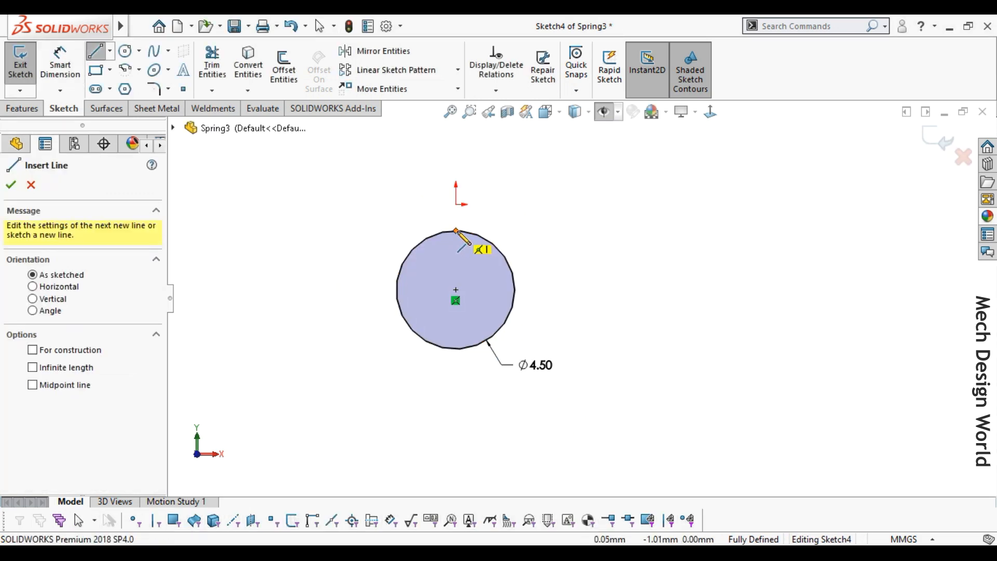
{"action": "left_click", "coordinate": [456, 349]}
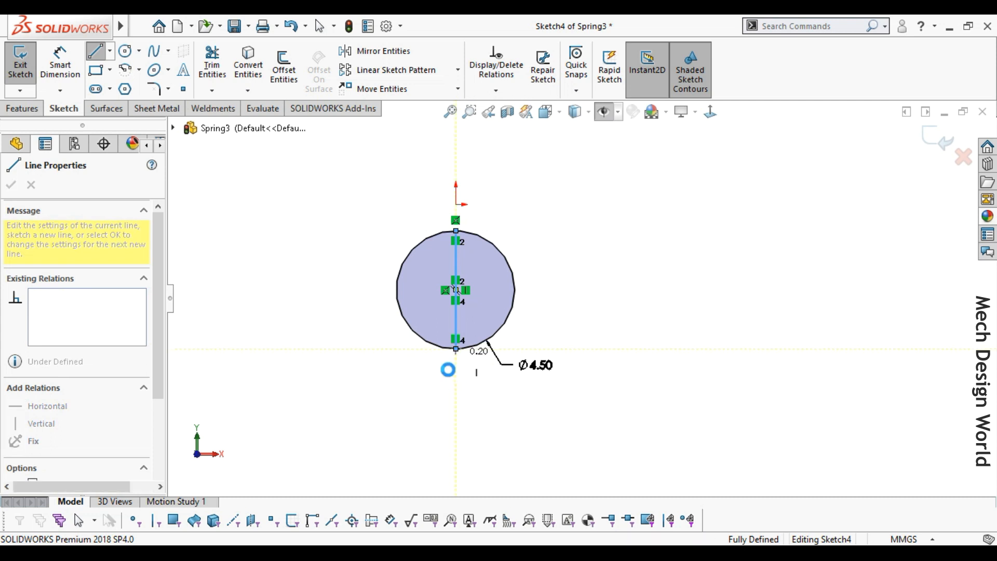
{"action": "key", "text": "Escape"}
{"action": "right_click_drag", "start_coordinate": [447, 368], "coordinate": [395, 428]}
{"action": "mouse_move", "coordinate": [394, 363]}
{"action": "left_mouse_down"}
{"action": "mouse_move", "coordinate": [409, 335]}
{"action": "mouse_move", "coordinate": [437, 319]}
{"action": "left_mouse_up"}
{"action": "key", "text": "Escape"}
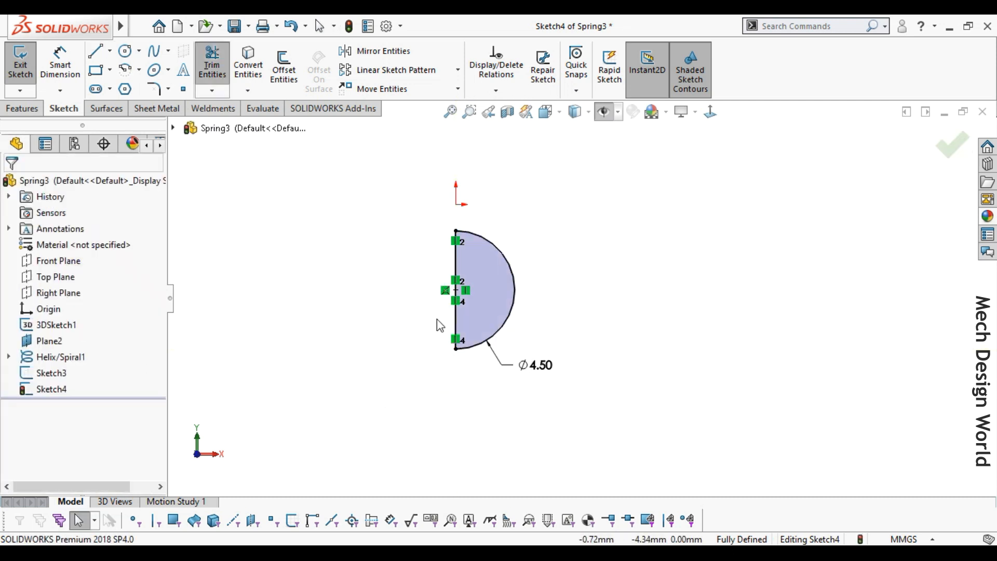
Convert the semicircle's vertical diameter line to construction geometry
{"action": "left_click", "coordinate": [460, 323]}
{"action": "left_click", "coordinate": [521, 267]}
{"action": "key", "text": "Escape"}
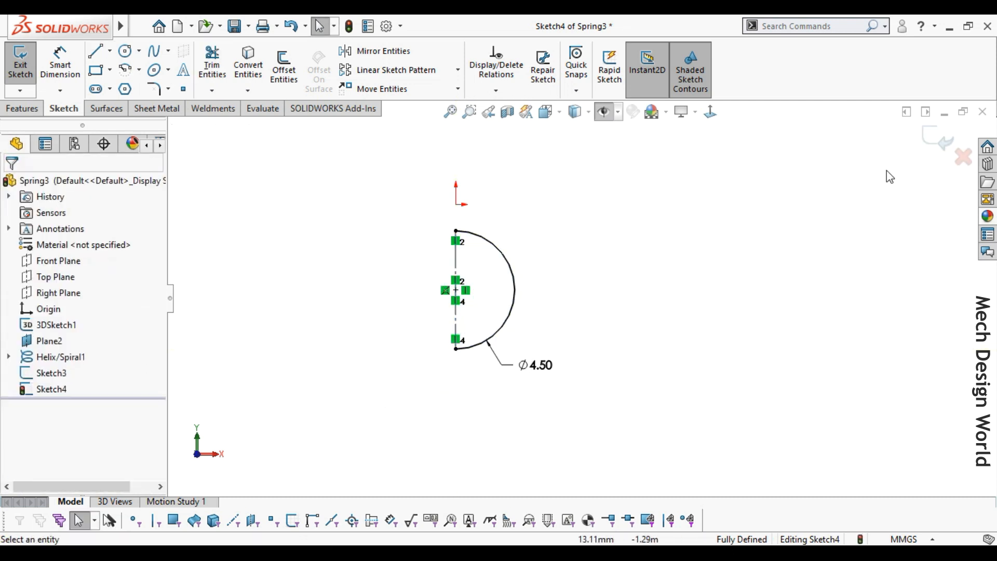
Close the semicircle sketch, and create a sketch-on-sketch projected curve from the semicircle and the end hook sketch
{"action": "left_click", "coordinate": [936, 139]}
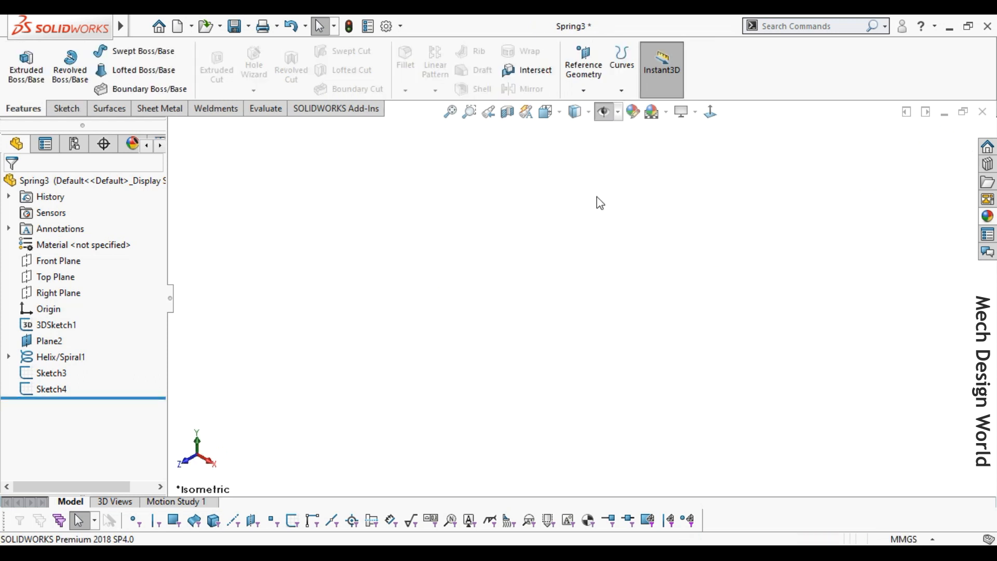
{"action": "left_click", "coordinate": [604, 113]}
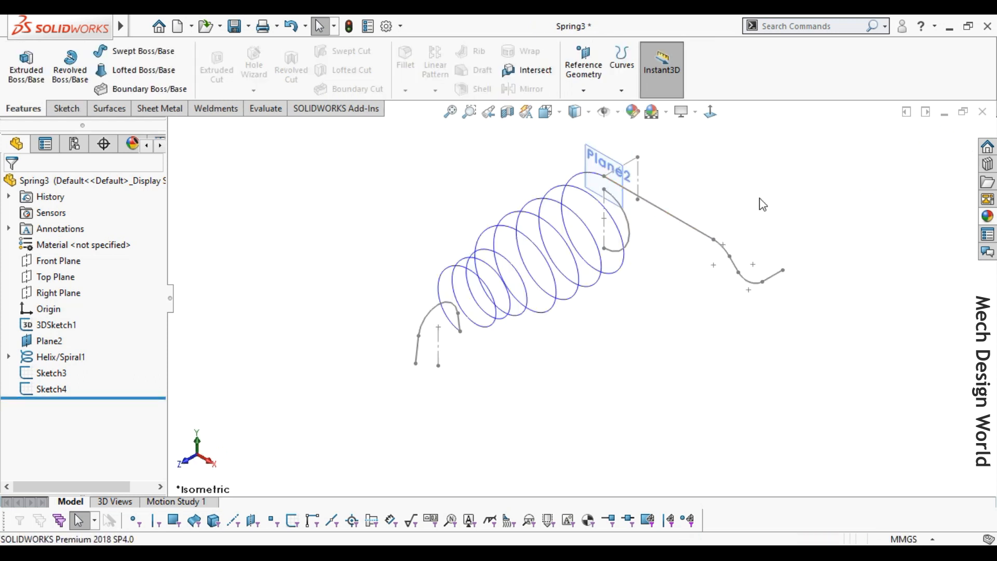
{"action": "left_click", "coordinate": [622, 67]}
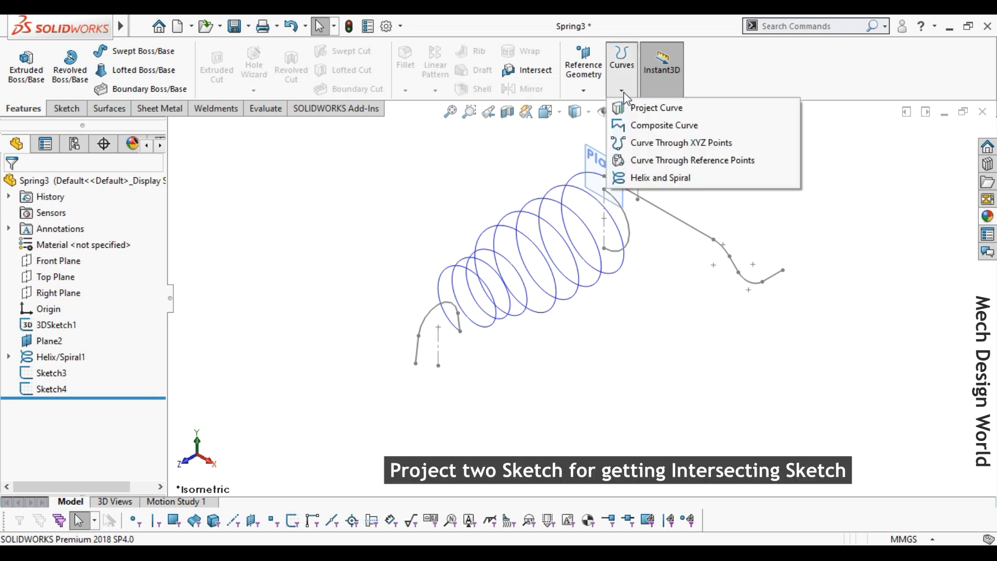
{"action": "left_click", "coordinate": [702, 114]}
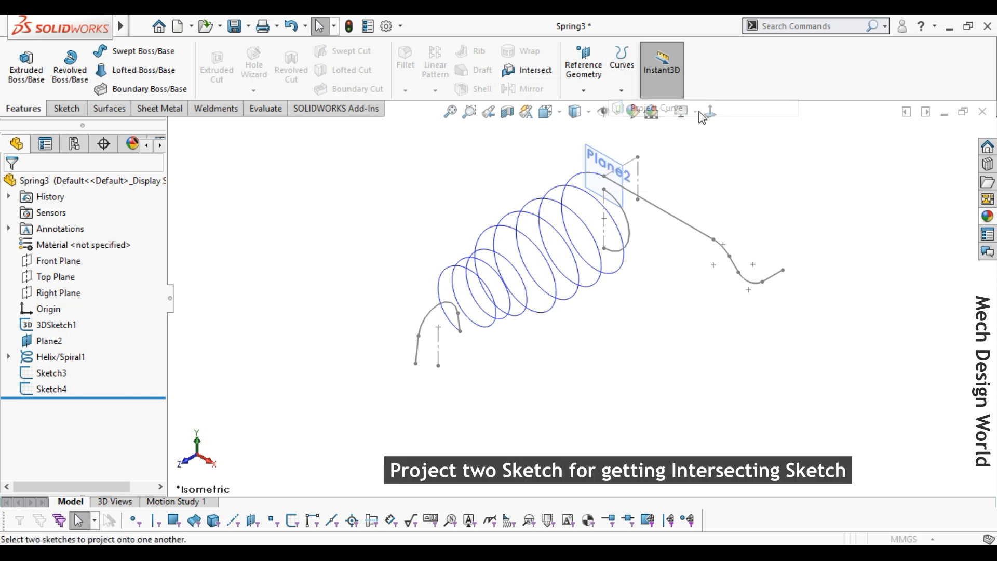
{"action": "left_click", "coordinate": [631, 229]}
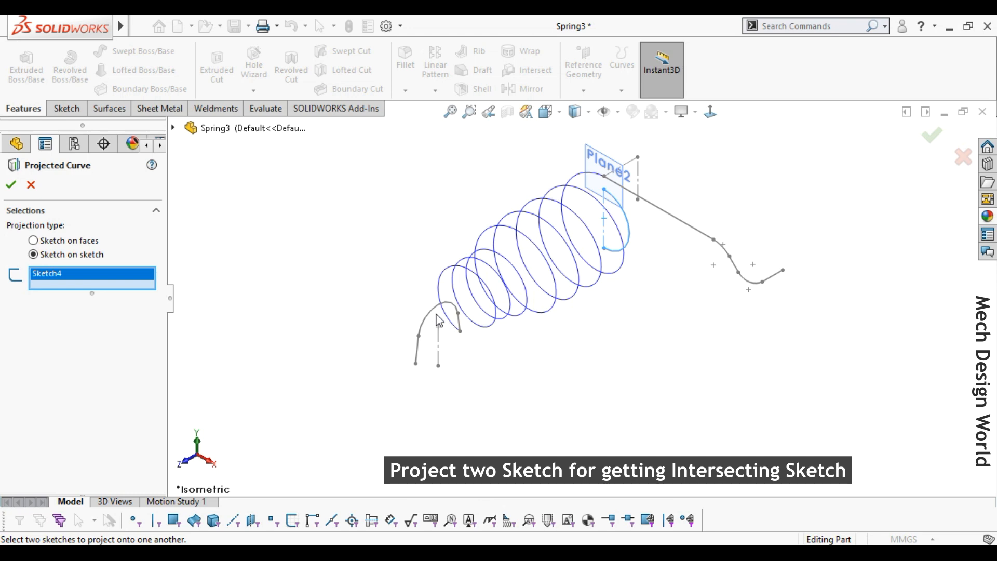
{"action": "left_click", "coordinate": [438, 320]}
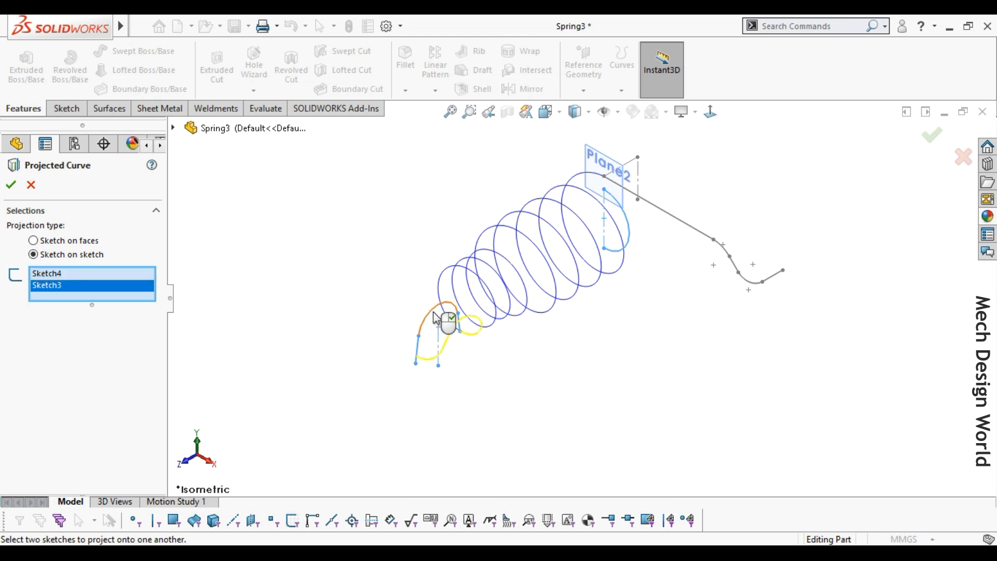
{"action": "left_click", "coordinate": [11, 186]}
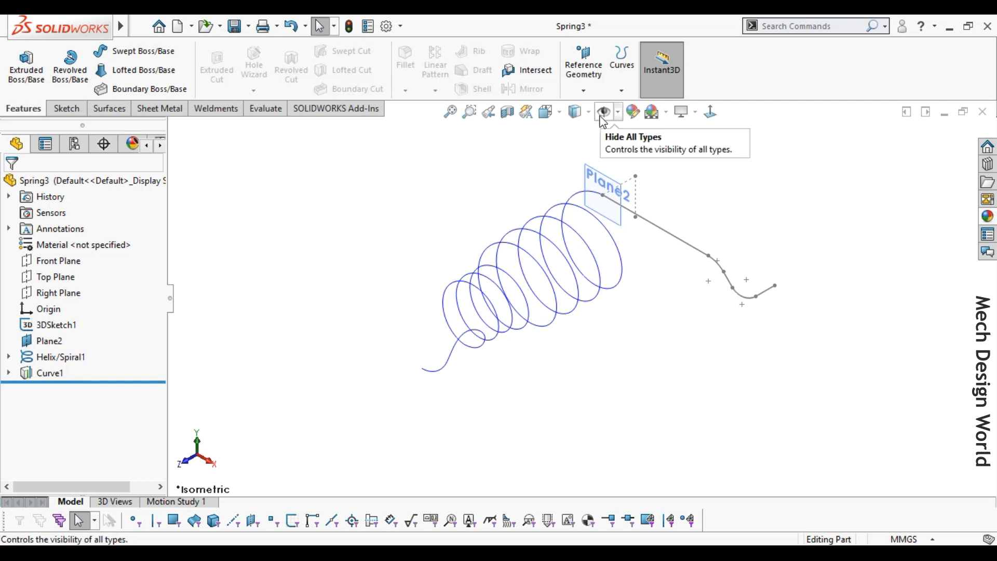
Hide Plane2 at the large end of the helix
{"action": "left_click", "coordinate": [619, 209]}
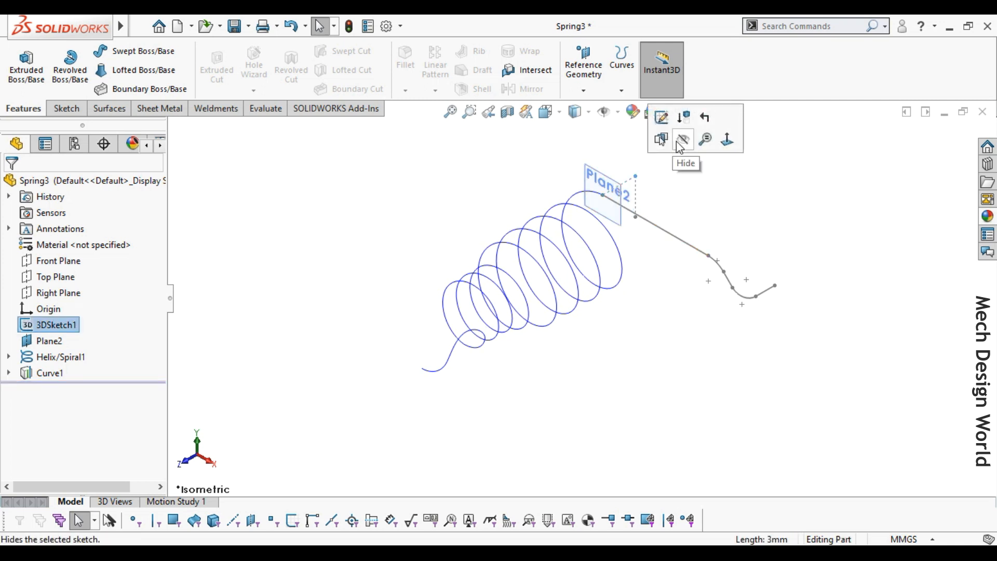
{"action": "left_click", "coordinate": [607, 180]}
{"action": "left_click", "coordinate": [686, 137]}
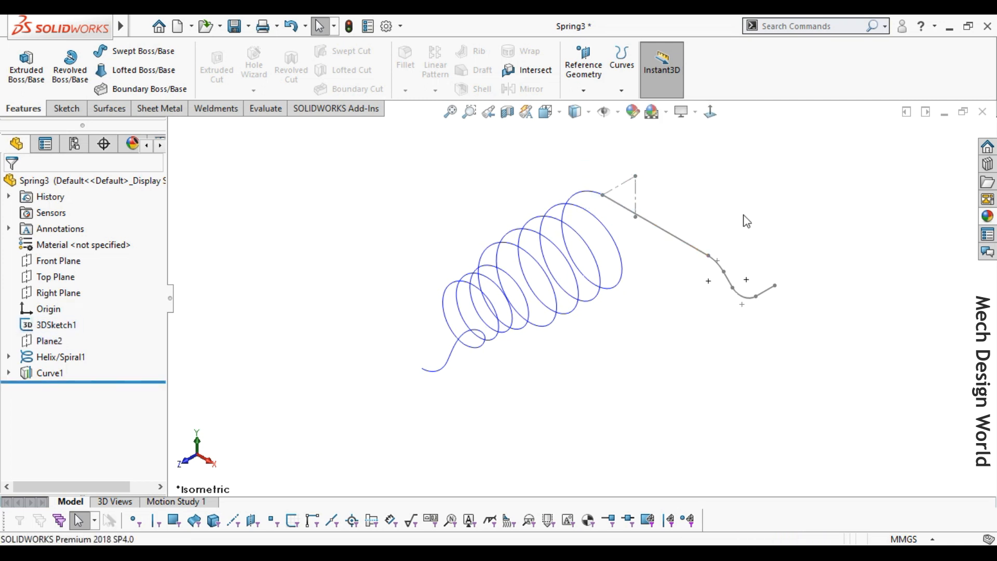
{"action": "key", "text": "f"}
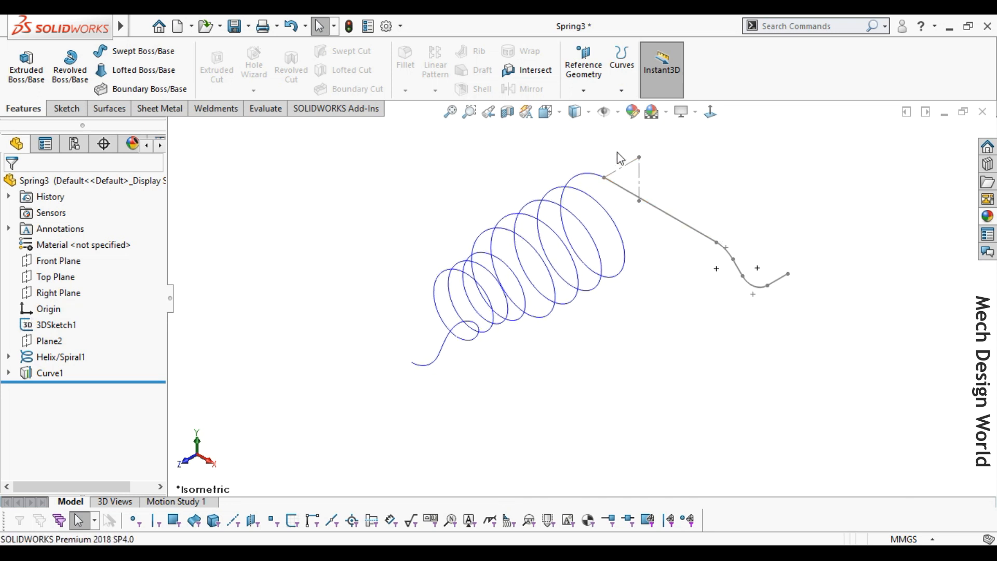
Join the projected hook curve, the helix and the 3D sketch path into one composite curve
{"action": "left_click", "coordinate": [622, 63]}
{"action": "left_click", "coordinate": [633, 127]}
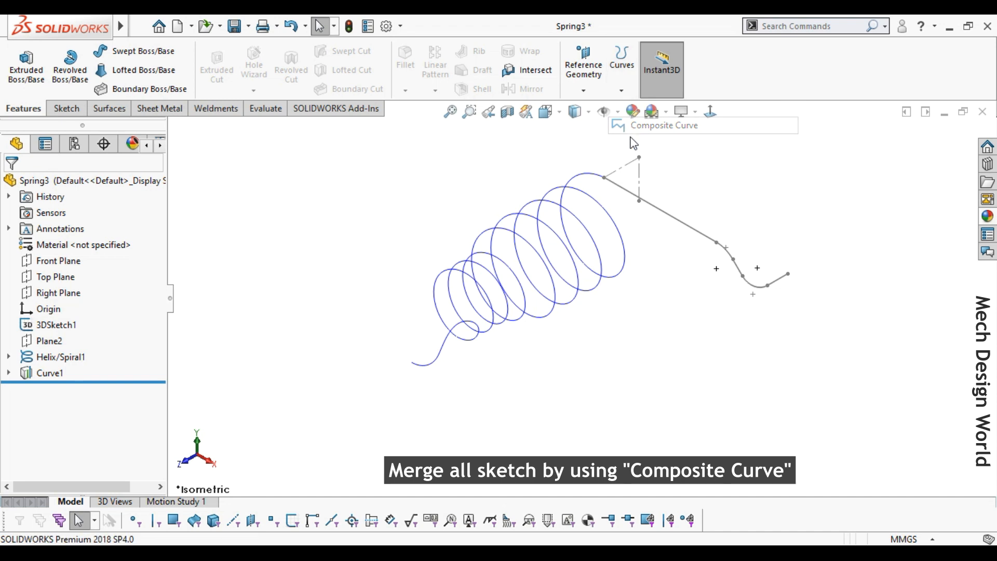
{"action": "left_click", "coordinate": [474, 328]}
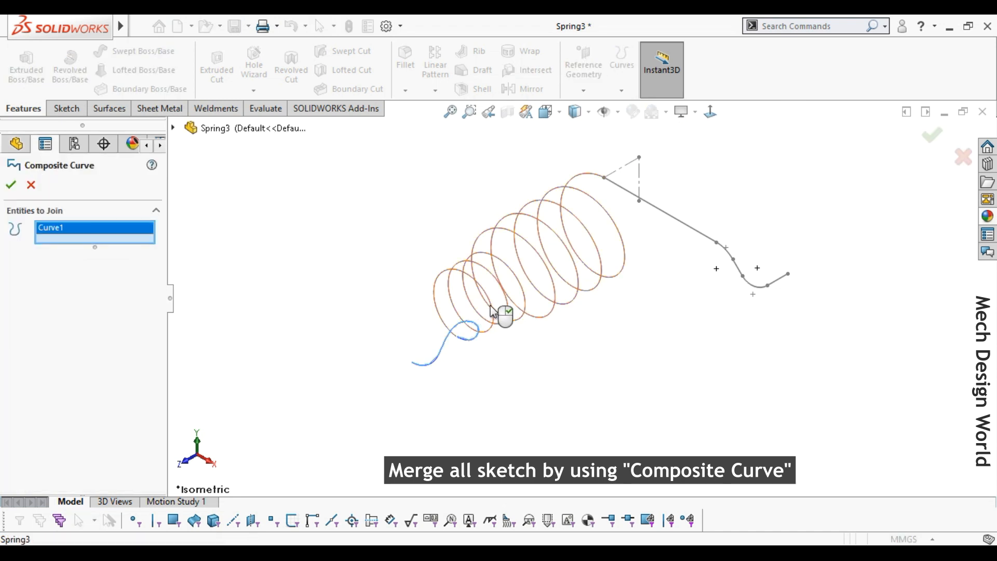
{"action": "left_click", "coordinate": [500, 314]}
{"action": "left_click", "coordinate": [678, 227]}
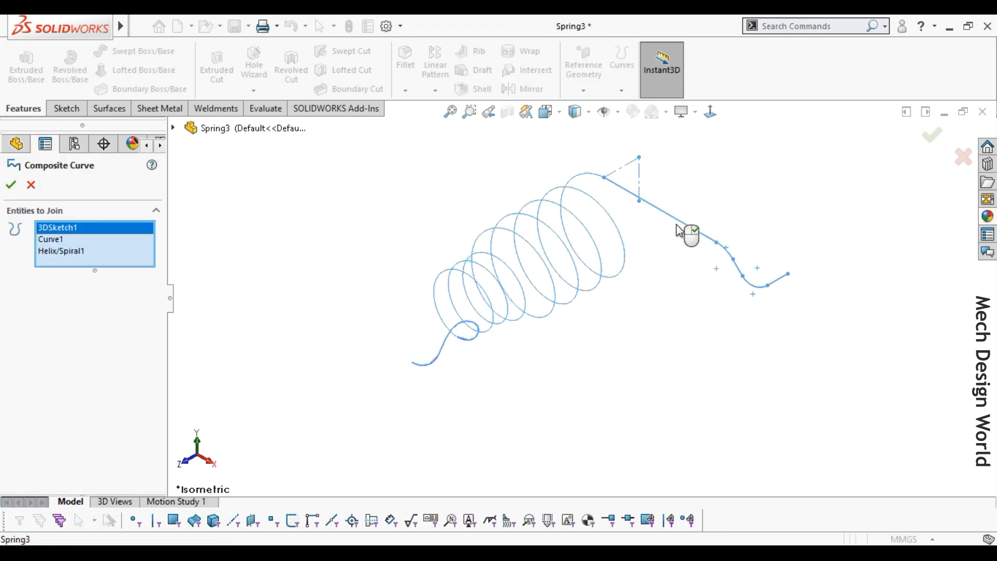
{"action": "left_click", "coordinate": [12, 185]}
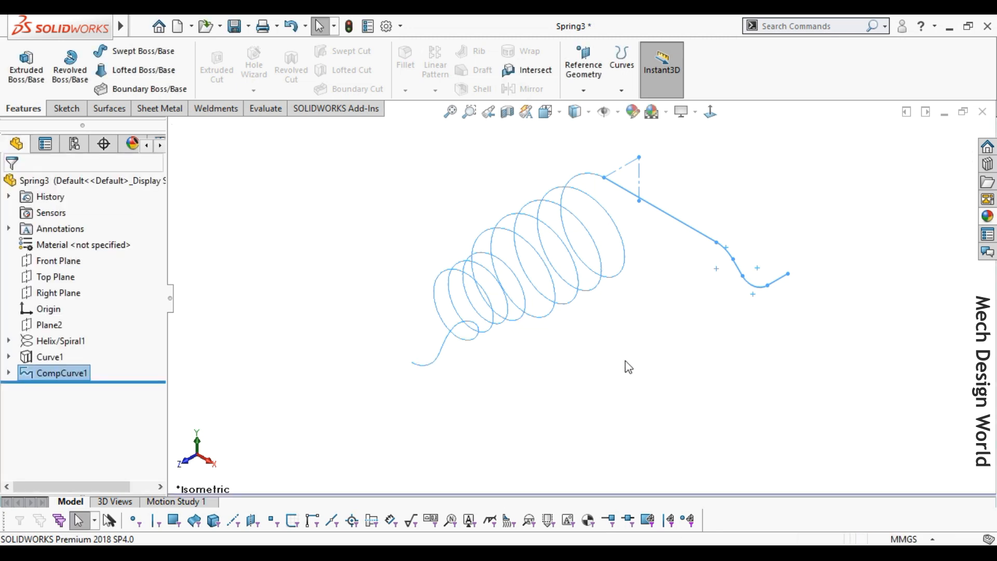
Create a swept boss with a 0.9 mm circular profile along the composite curve
{"action": "left_click", "coordinate": [155, 52]}
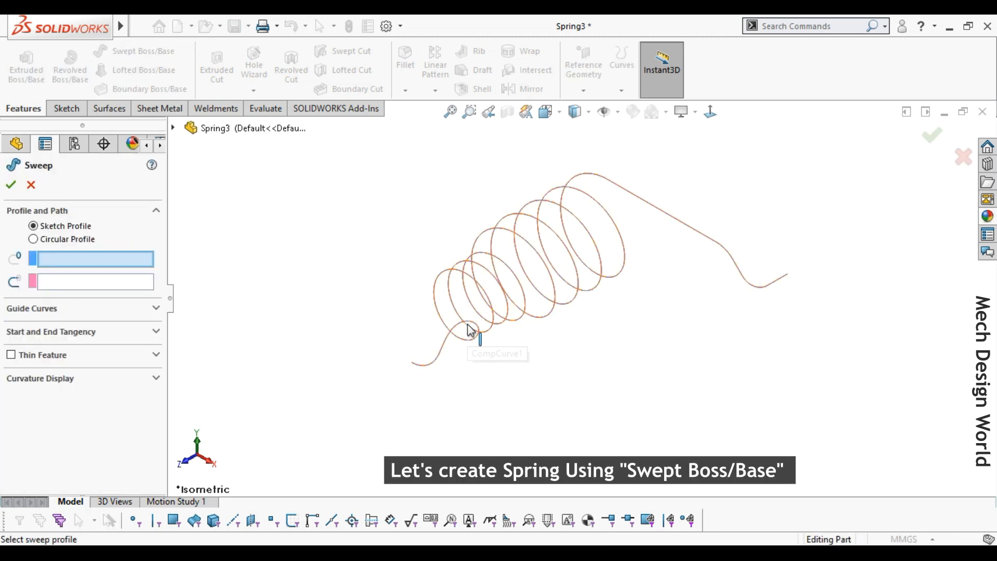
{"action": "left_click", "coordinate": [67, 238]}
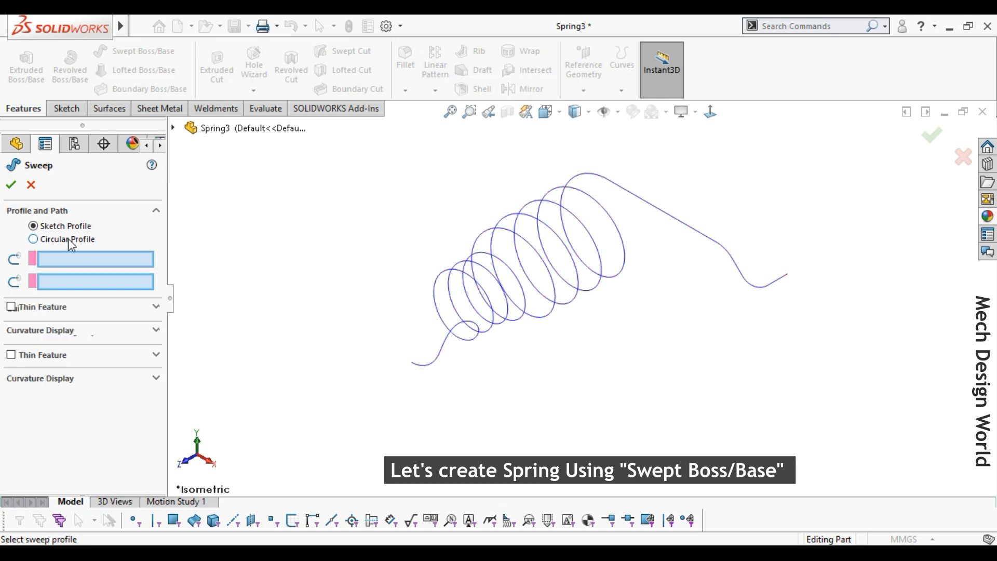
{"action": "type", "text": "0.9"}
{"action": "key", "text": "Return"}
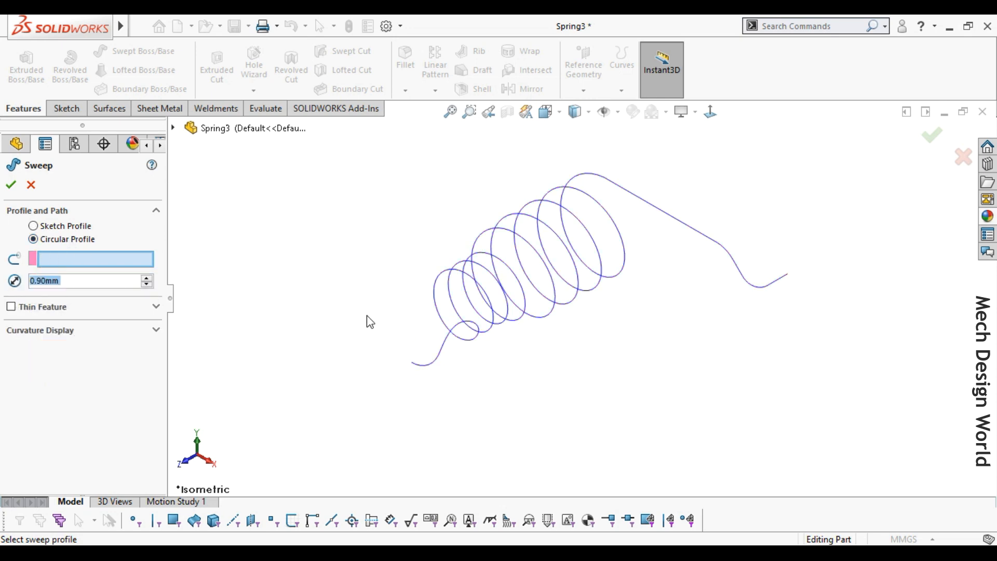
{"action": "left_click", "coordinate": [474, 337]}
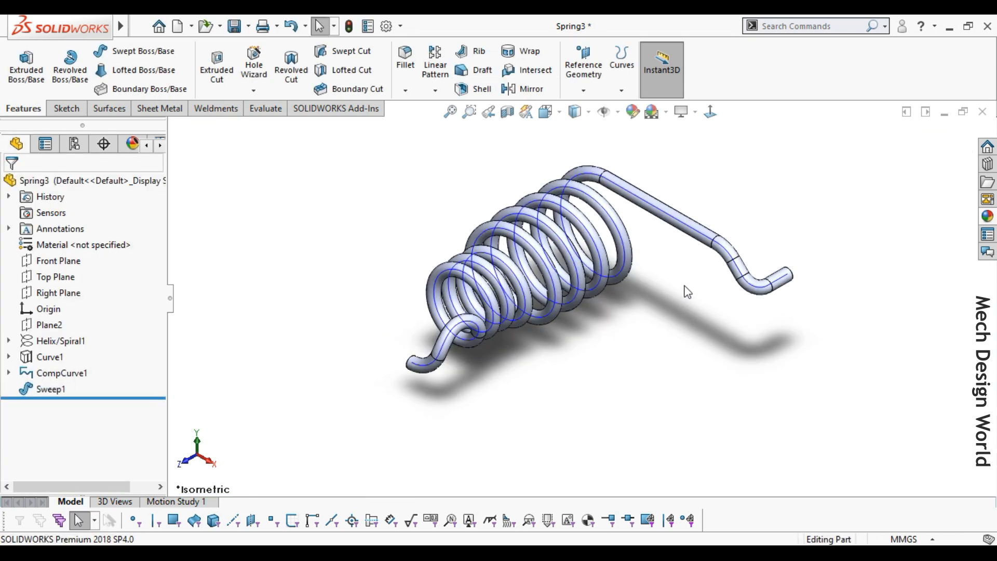
Check the segment transitions along the straight end of the swept wire, and hide all curves and reference geometry
{"action": "scroll", "coordinate": [711, 218], "scroll_direction": "down", "scroll_amount": 5}
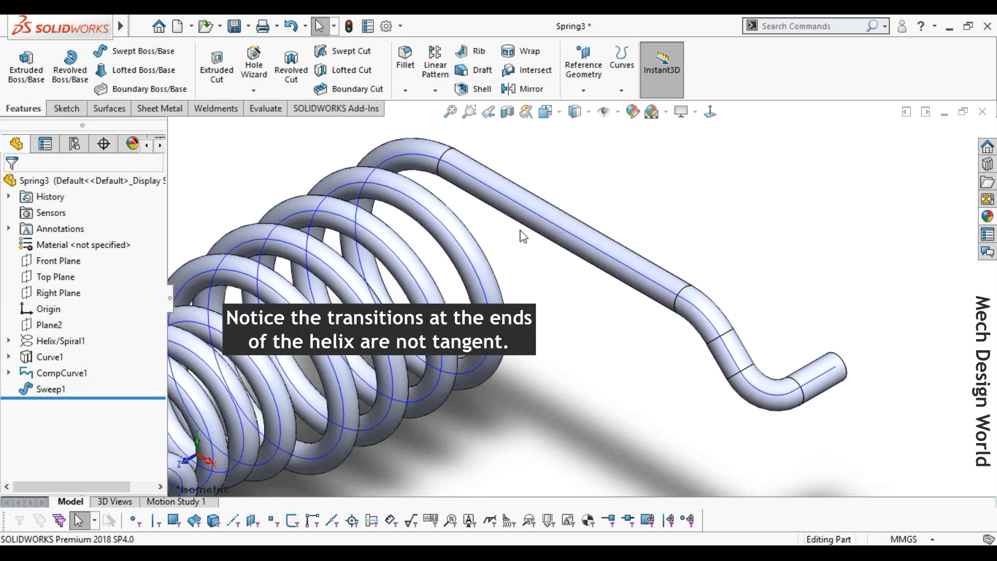
{"action": "left_click", "coordinate": [444, 165]}
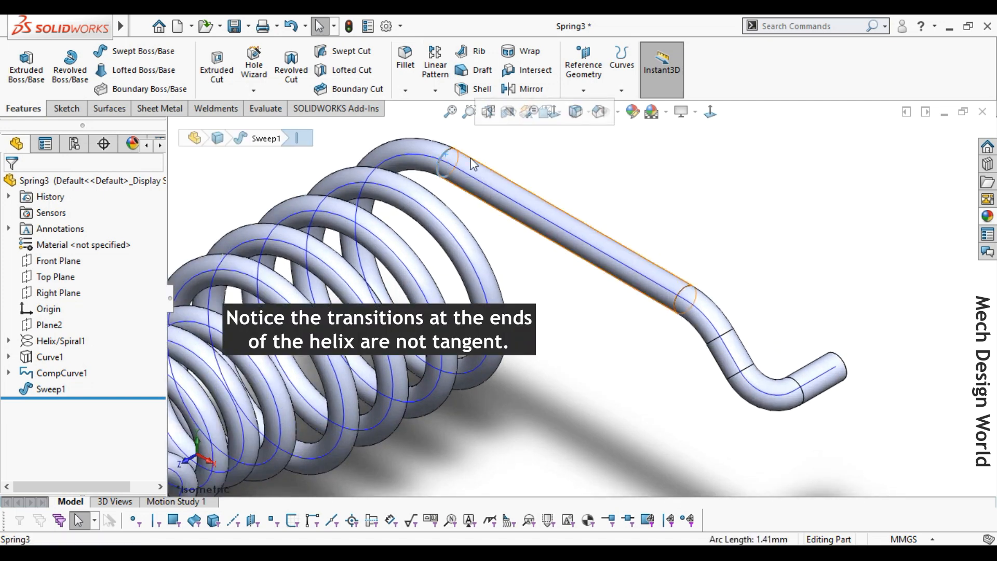
{"action": "left_click", "coordinate": [686, 297]}
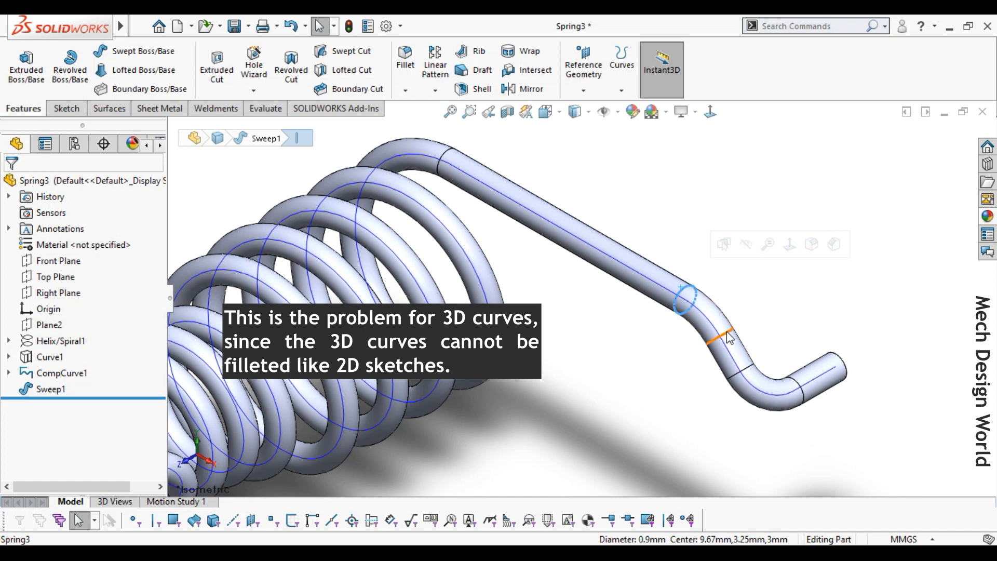
{"action": "left_click", "coordinate": [797, 323]}
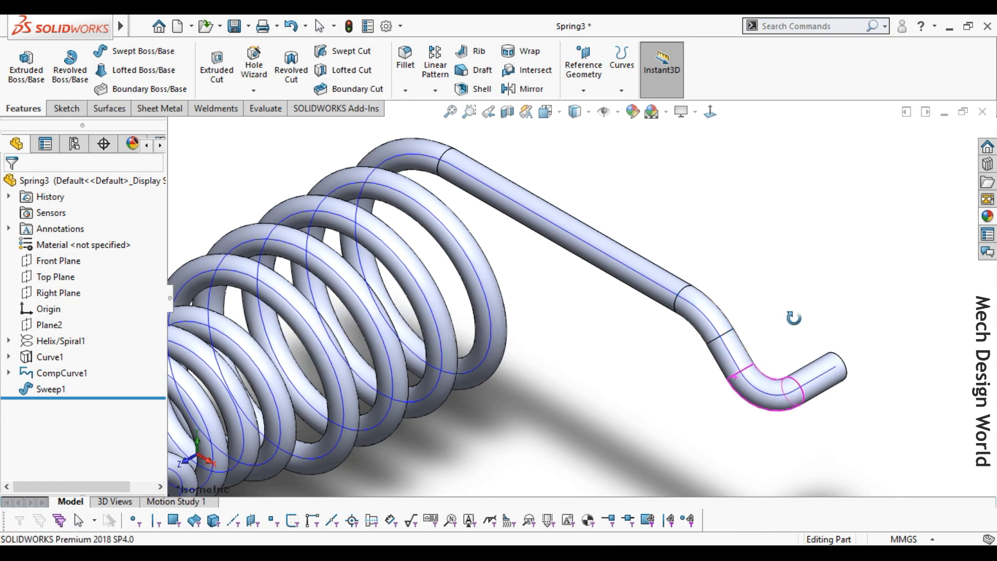
{"action": "left_click", "coordinate": [604, 112]}
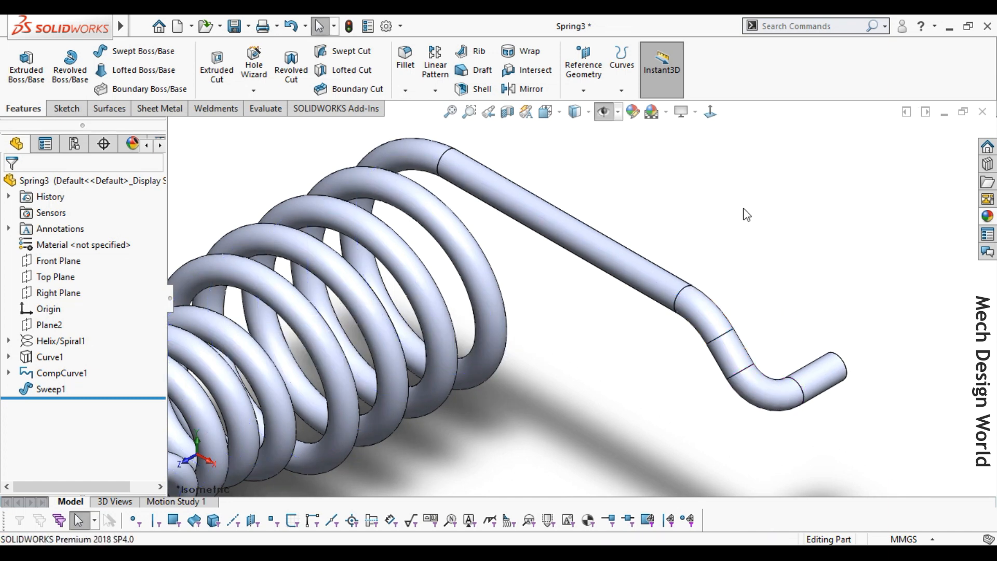
{"action": "key", "text": "f"}
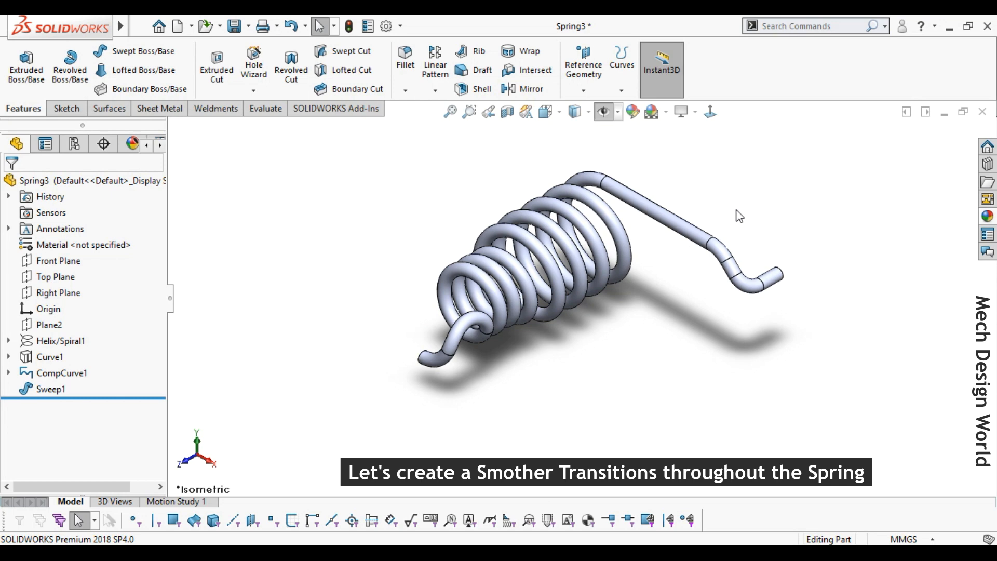
Roll the model back to before the sweep, and convert the composite curve into entities of a new 3D sketch
{"action": "left_click_drag", "start_coordinate": [127, 401], "coordinate": [110, 384]}
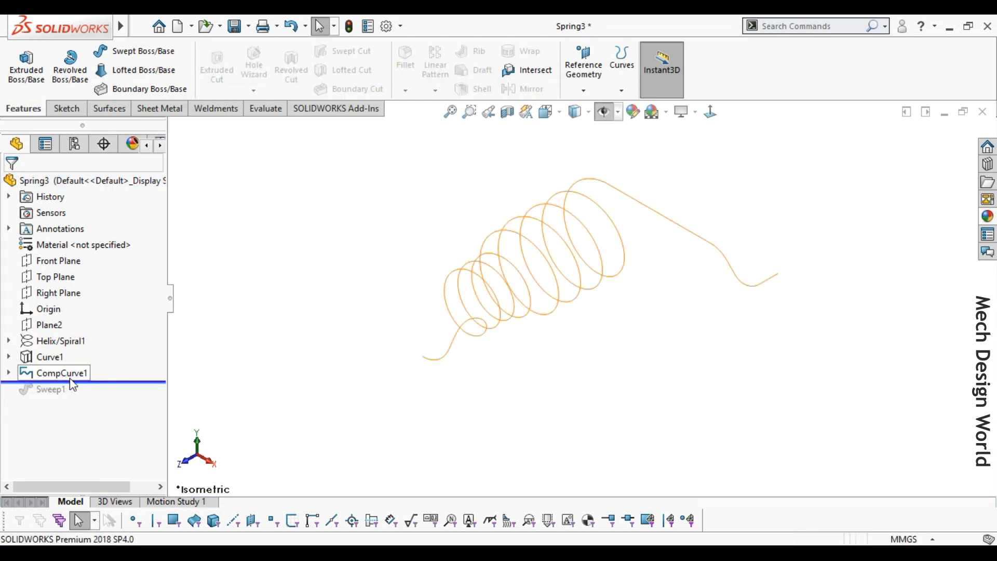
{"action": "left_click", "coordinate": [56, 107]}
{"action": "left_click", "coordinate": [19, 90]}
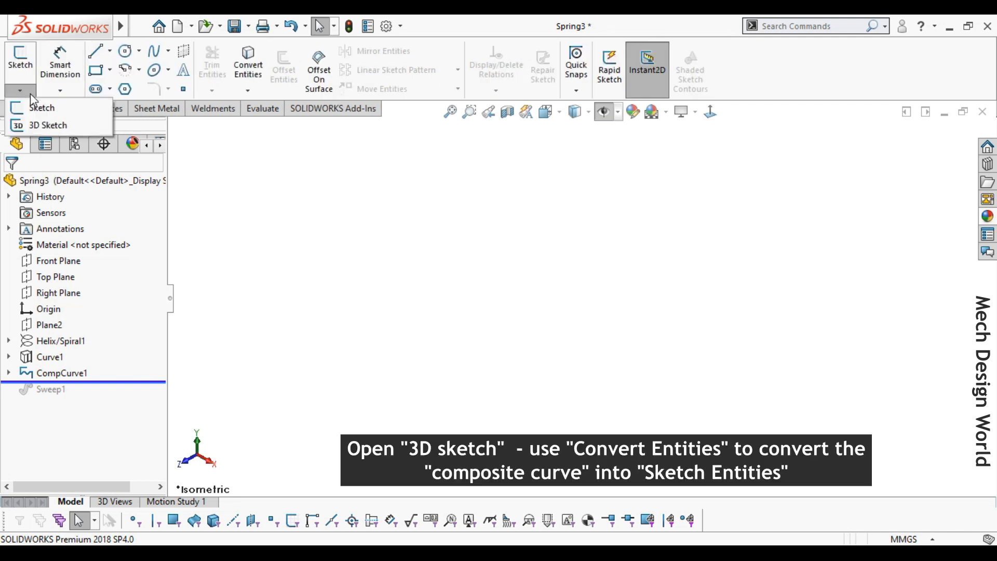
{"action": "left_click", "coordinate": [35, 125]}
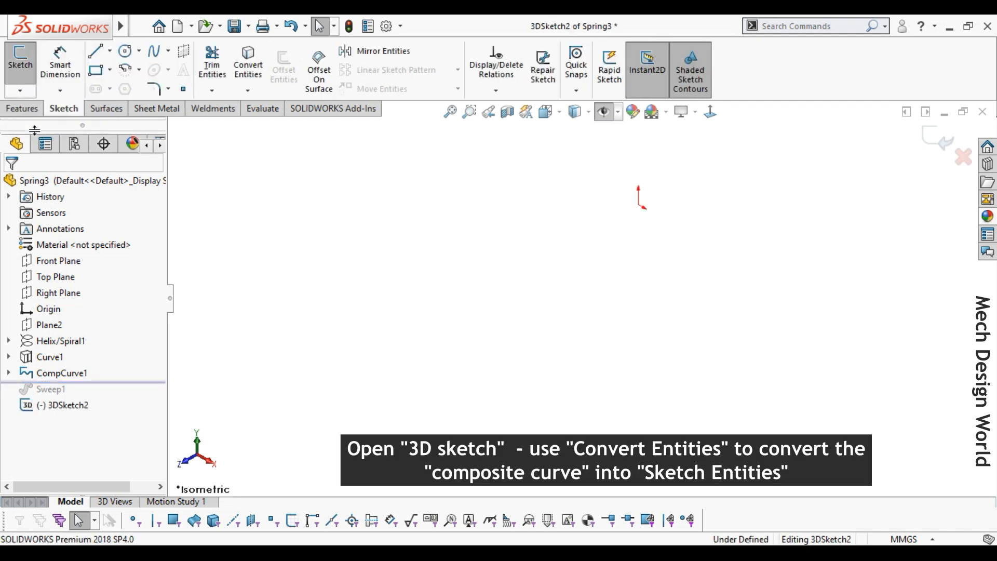
{"action": "left_click", "coordinate": [8, 373]}
{"action": "left_click", "coordinate": [9, 373]}
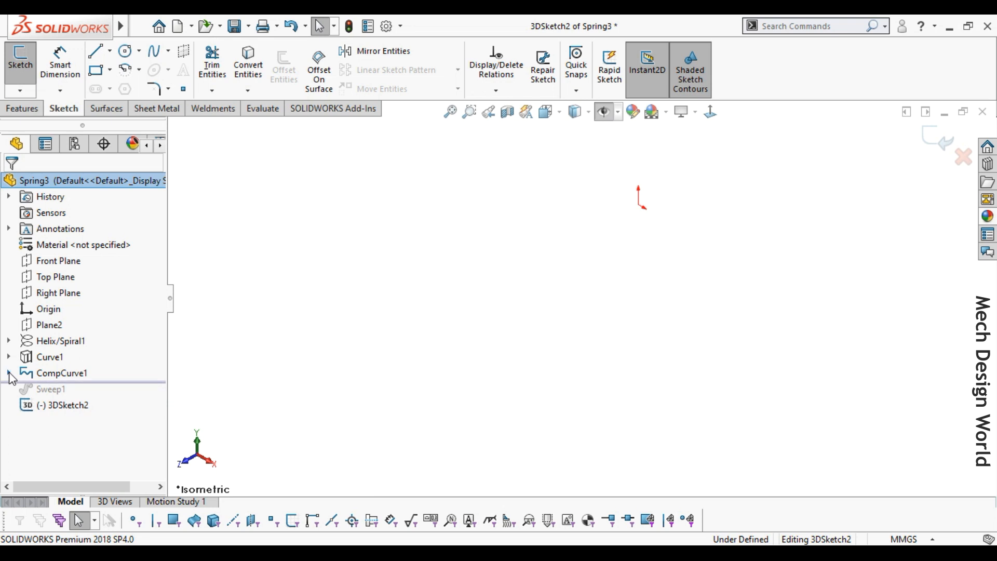
{"action": "left_click", "coordinate": [37, 376]}
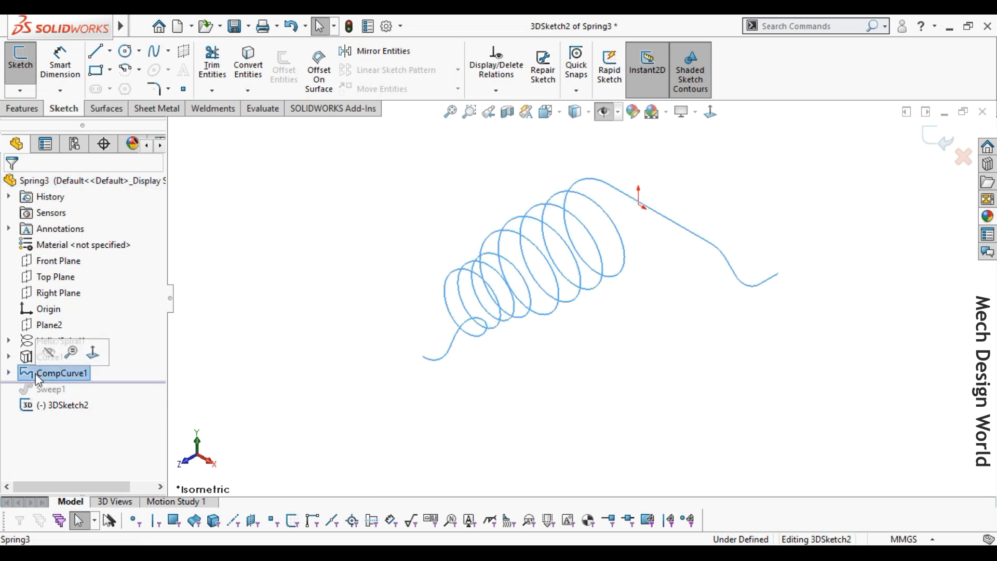
{"action": "left_click", "coordinate": [253, 78]}
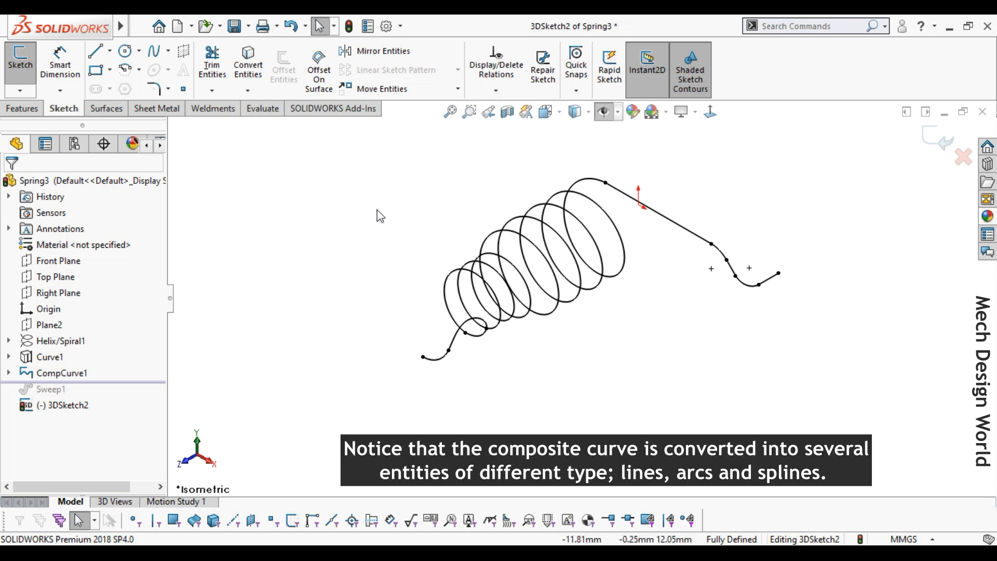
Search for the Fit Spline command and add it to the sketch toolbar
{"action": "left_click", "coordinate": [808, 28]}
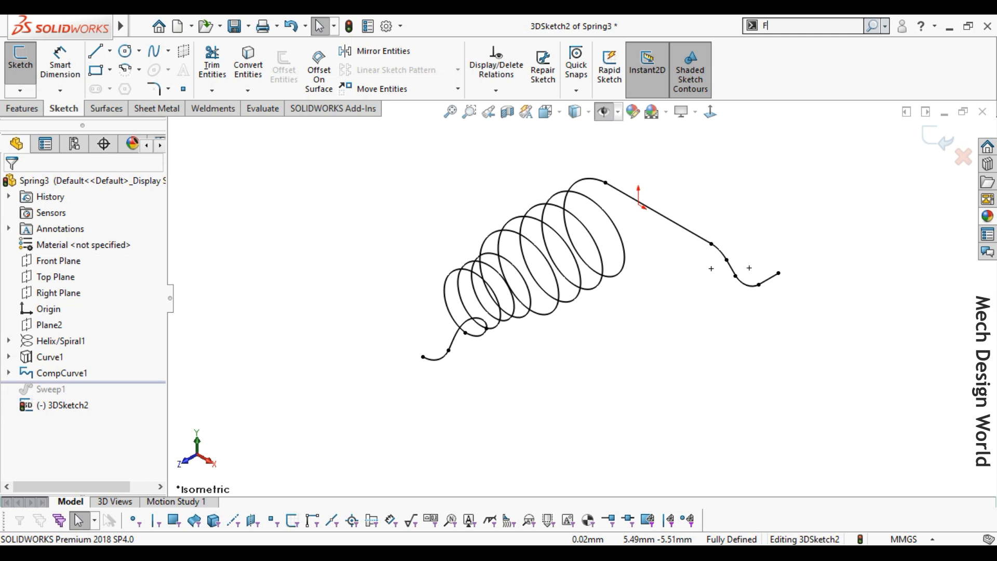
{"action": "type", "text": "it"}
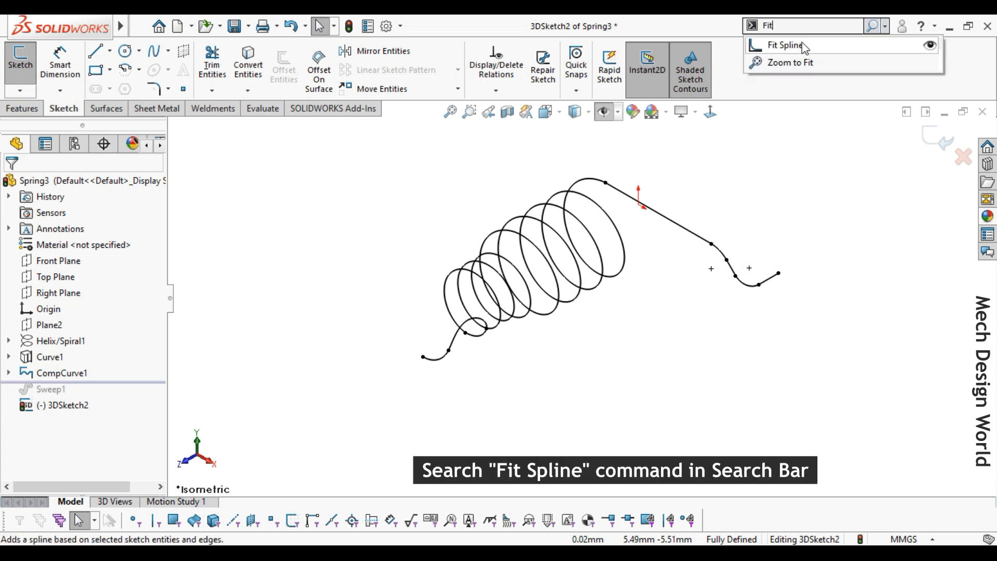
{"action": "mouse_move", "coordinate": [846, 48]}
{"action": "left_mouse_down"}
{"action": "mouse_move", "coordinate": [796, 52]}
{"action": "mouse_move", "coordinate": [783, 90]}
{"action": "mouse_move", "coordinate": [748, 86]}
{"action": "mouse_move", "coordinate": [753, 104]}
{"action": "left_mouse_up"}
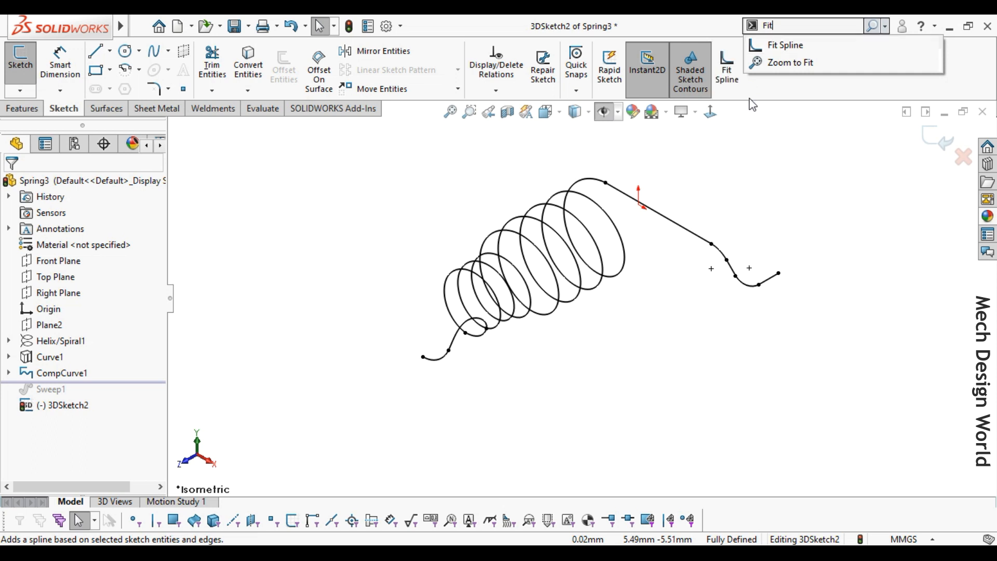
{"action": "left_click", "coordinate": [765, 89]}
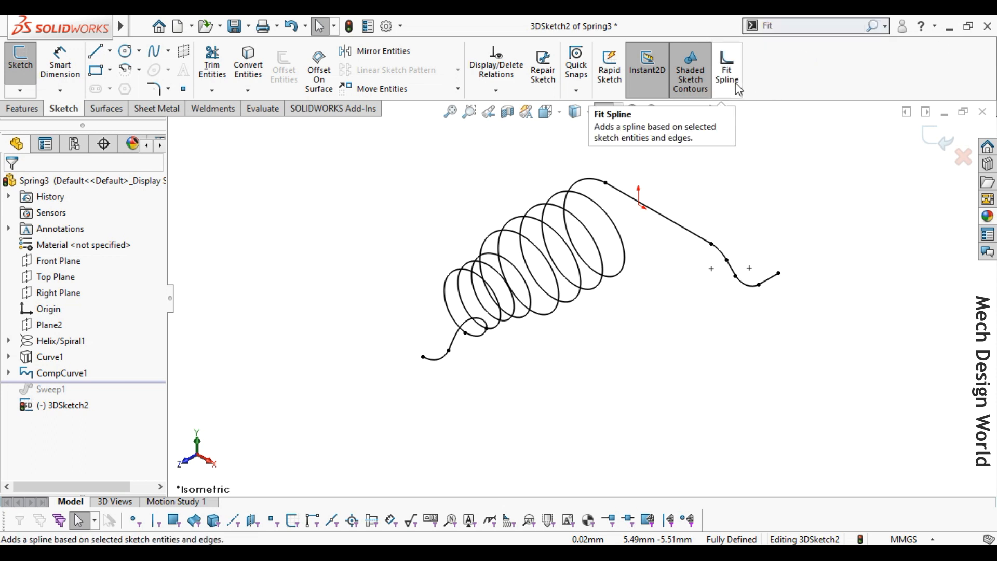
Fit a non-closed spline to all entities of the 3D sketch with a 0.1 mm tolerance, and exit the sketch
{"action": "left_click", "coordinate": [738, 90]}
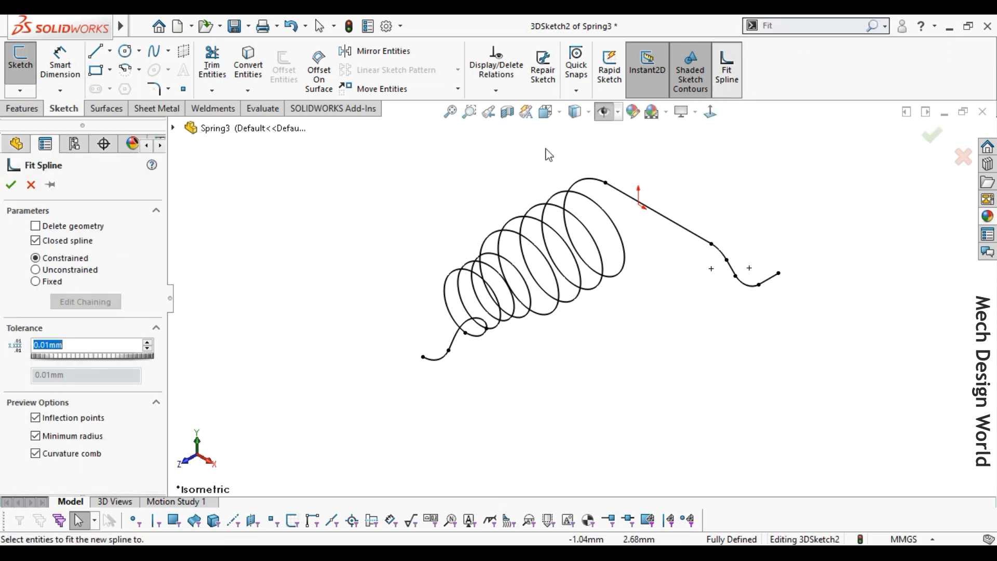
{"action": "mouse_move", "coordinate": [350, 150]}
{"action": "left_mouse_down"}
{"action": "mouse_move", "coordinate": [500, 215]}
{"action": "mouse_move", "coordinate": [863, 430]}
{"action": "left_mouse_up"}
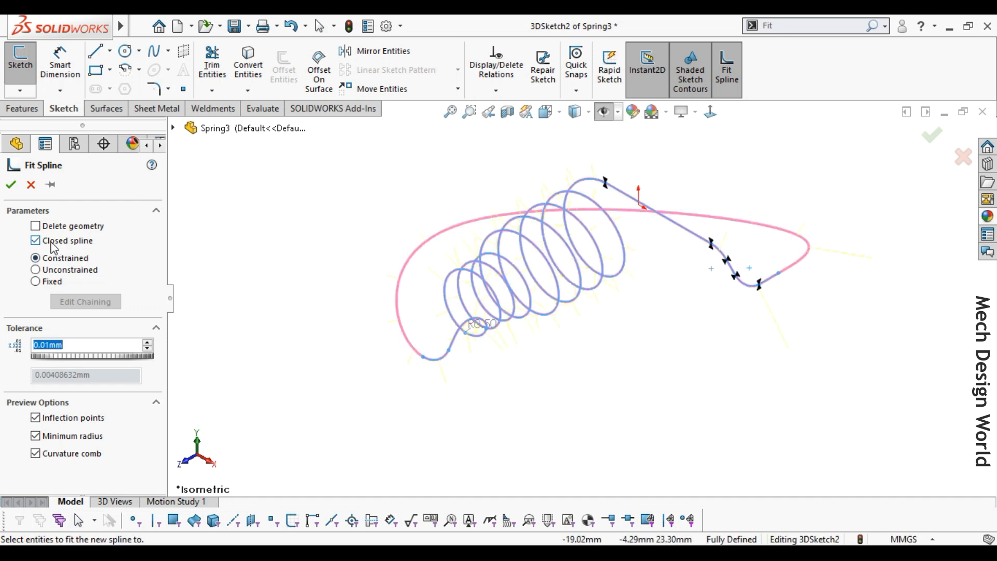
{"action": "left_click", "coordinate": [52, 242]}
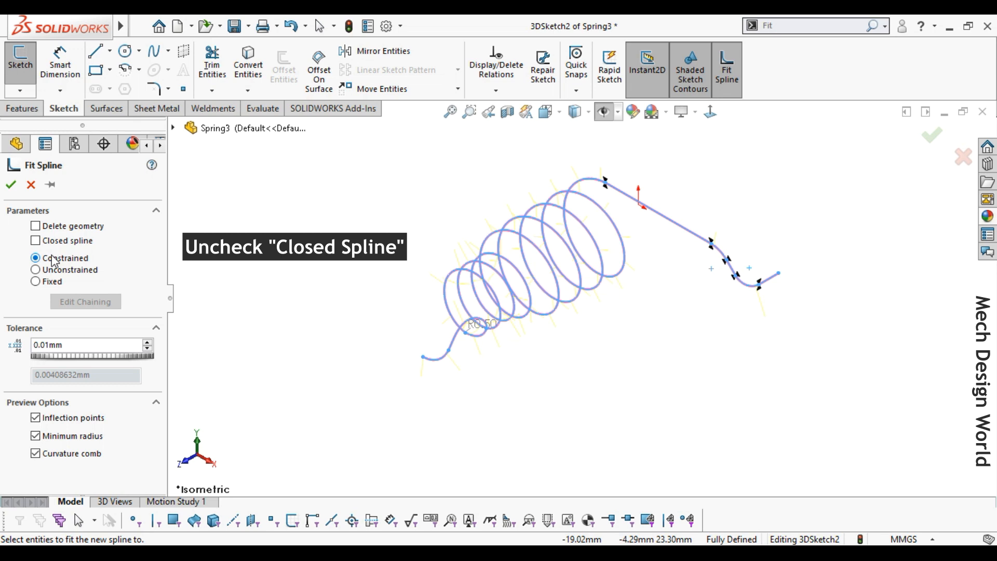
{"action": "left_click_drag", "start_coordinate": [55, 345], "coordinate": [20, 341]}
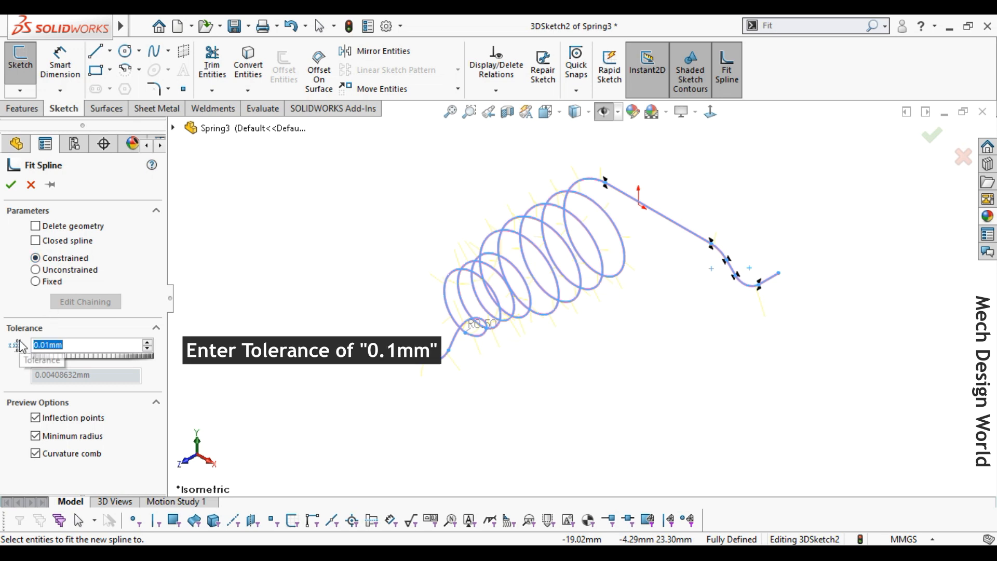
{"action": "type", "text": ".1"}
{"action": "key", "text": "Return"}
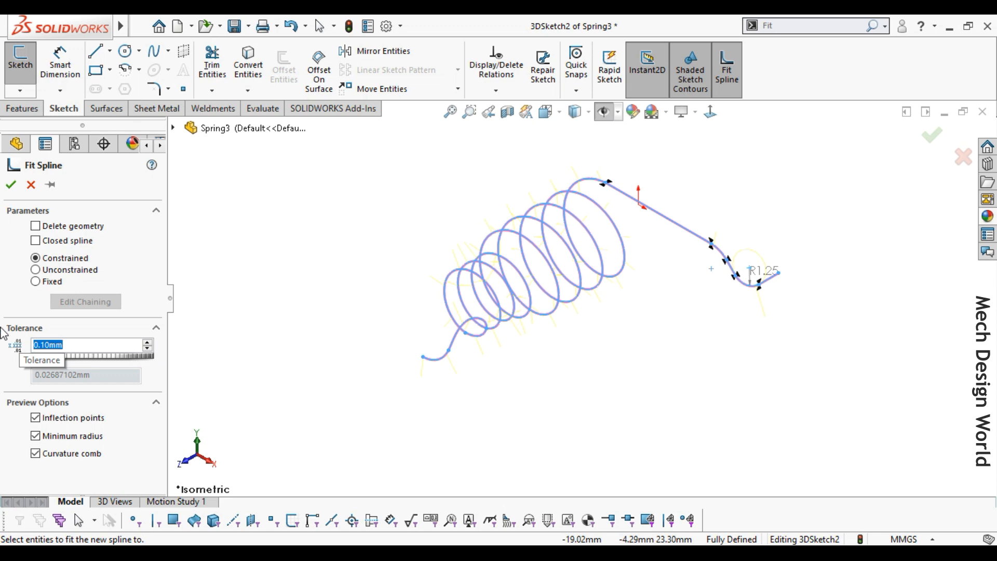
{"action": "left_click", "coordinate": [11, 185]}
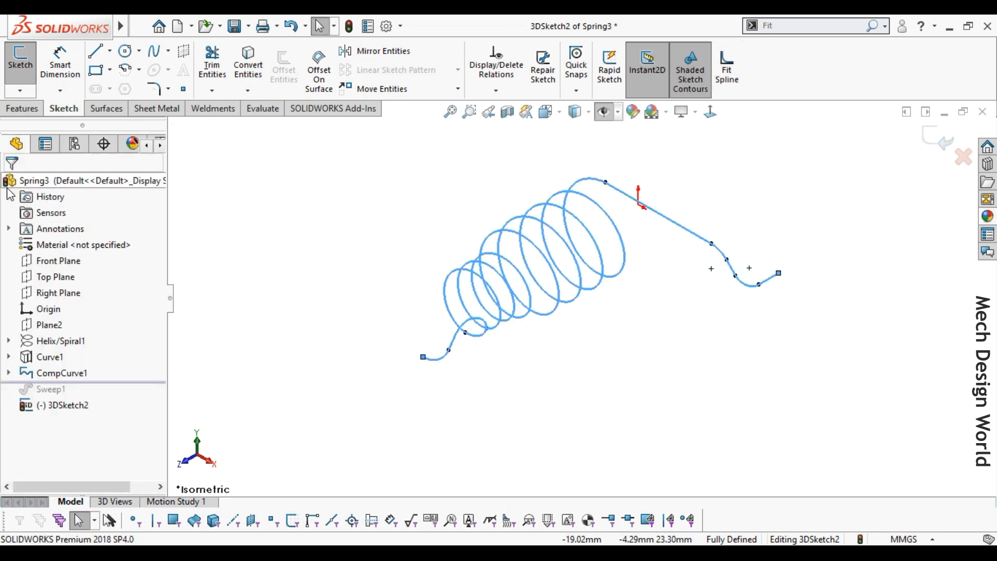
{"action": "left_click", "coordinate": [274, 301]}
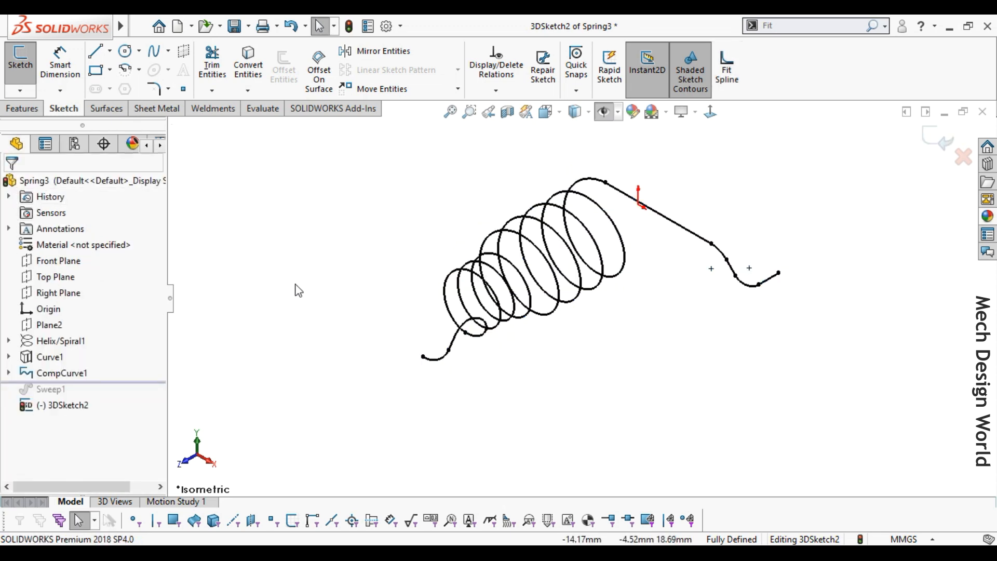
{"action": "left_click", "coordinate": [943, 139]}
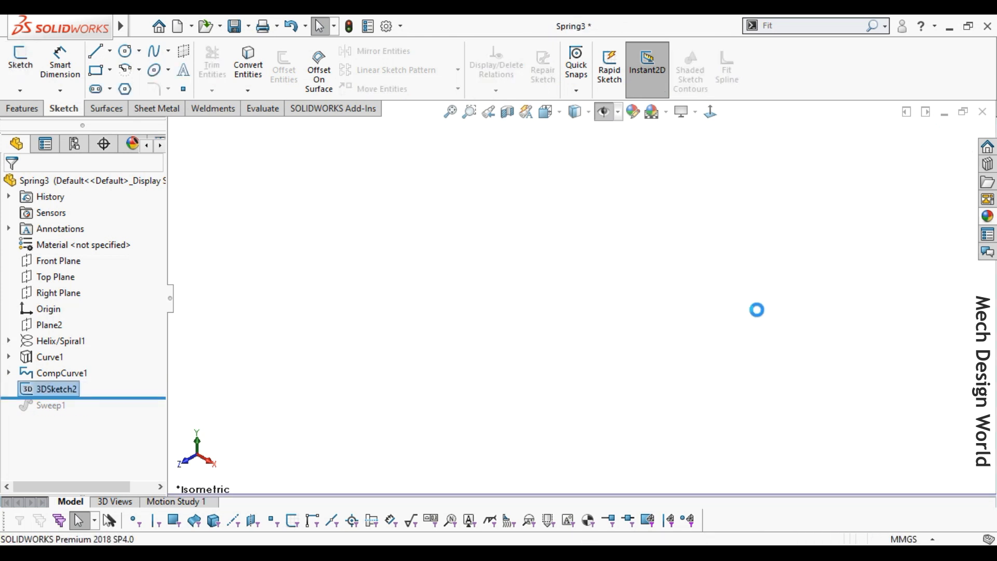
Create a swept boss with a 0.9 mm circular profile along the fit-spline 3D sketch, and inspect its transitions
{"action": "left_click", "coordinate": [58, 390]}
{"action": "left_click", "coordinate": [15, 111]}
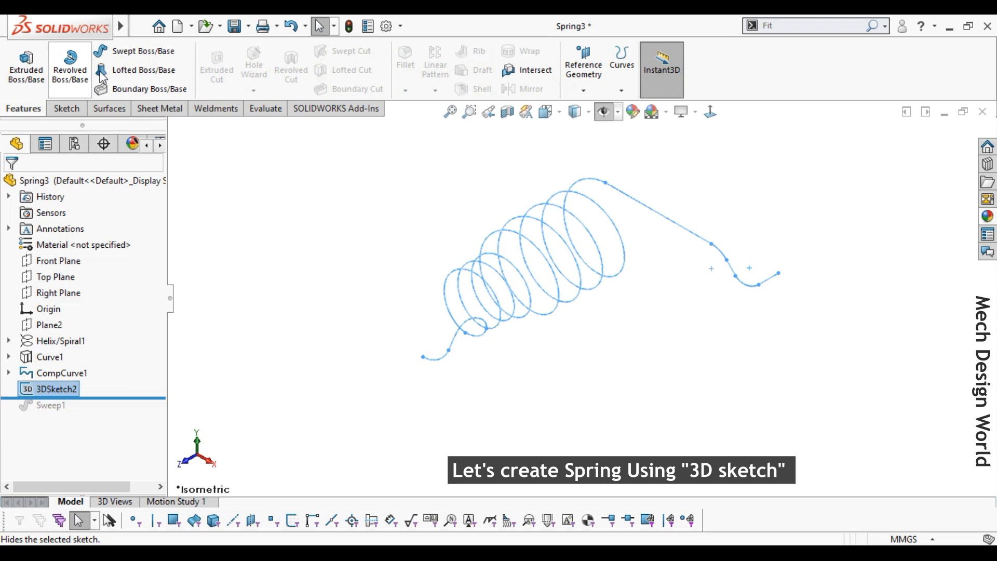
{"action": "left_click", "coordinate": [173, 50]}
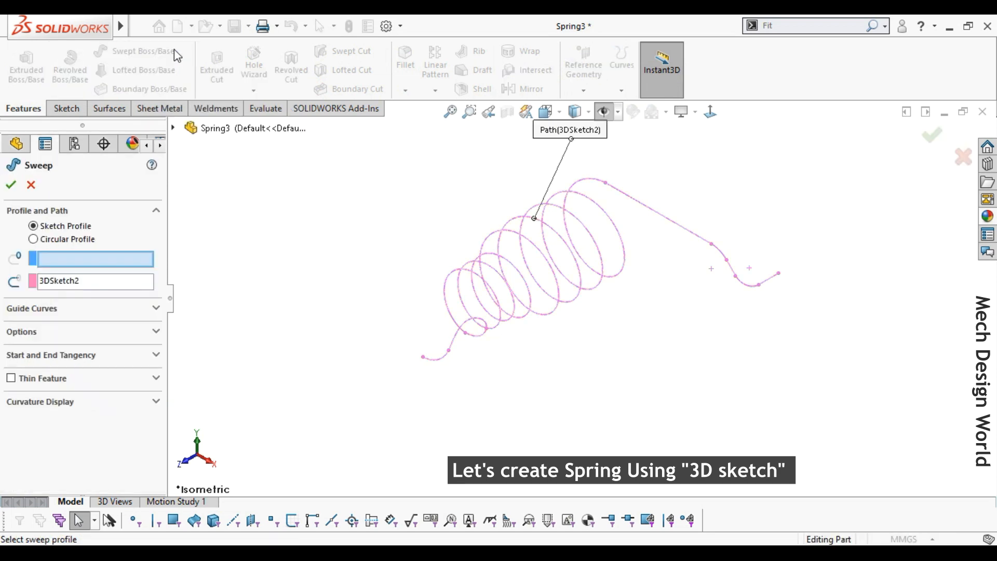
{"action": "left_click", "coordinate": [57, 261]}
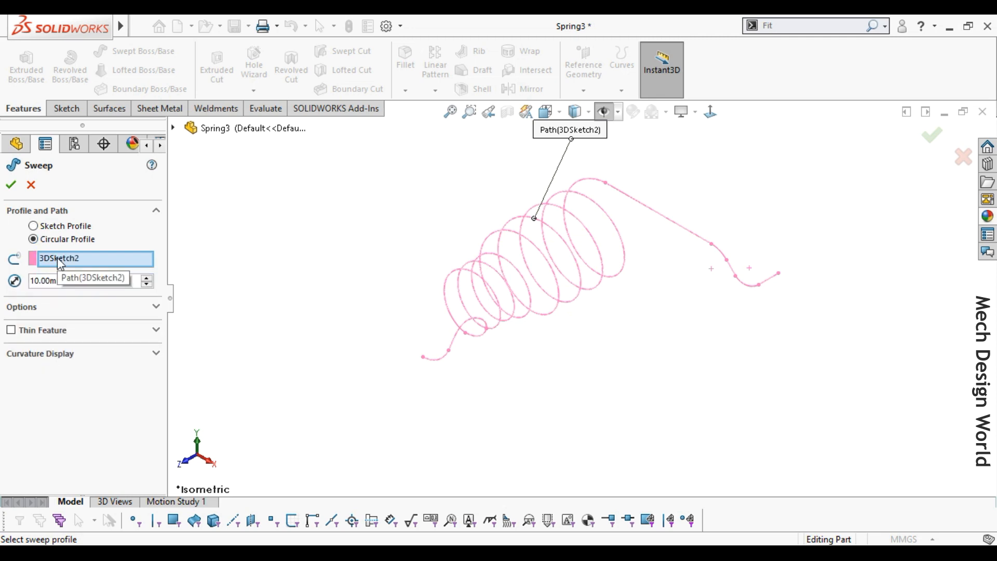
{"action": "left_click_drag", "start_coordinate": [69, 280], "coordinate": [12, 286]}
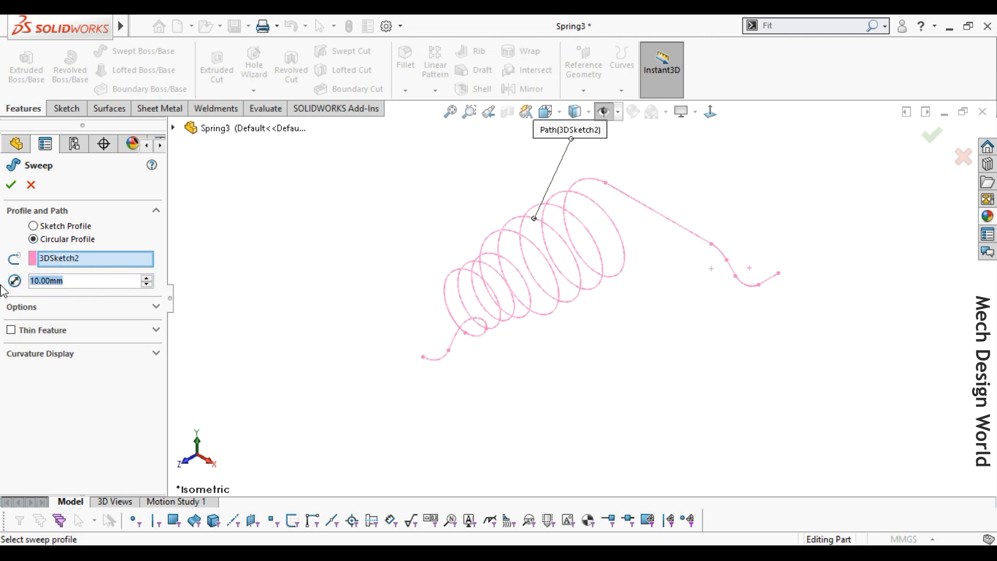
{"action": "type", "text": ".9"}
{"action": "key", "text": "Return"}
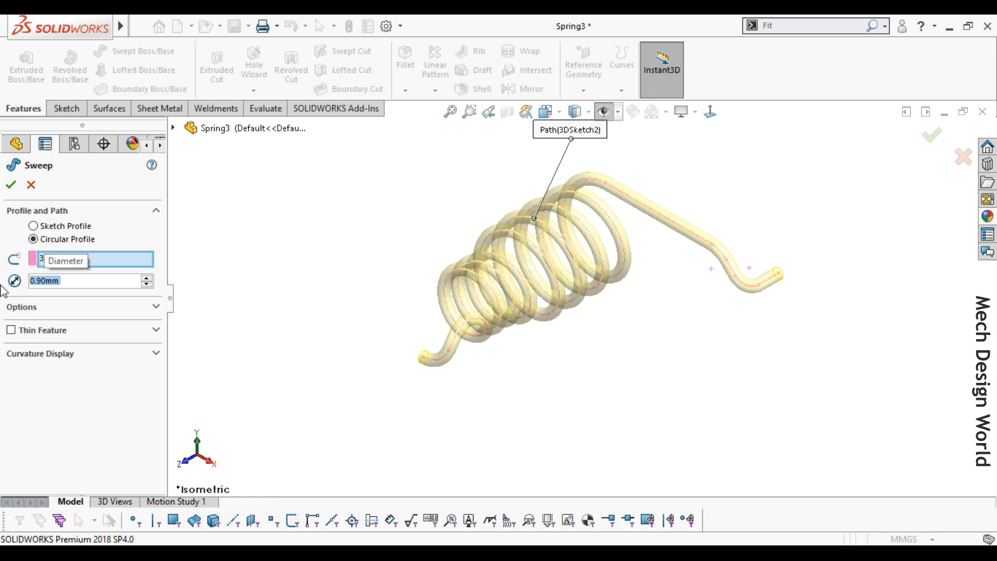
{"action": "left_click", "coordinate": [11, 185]}
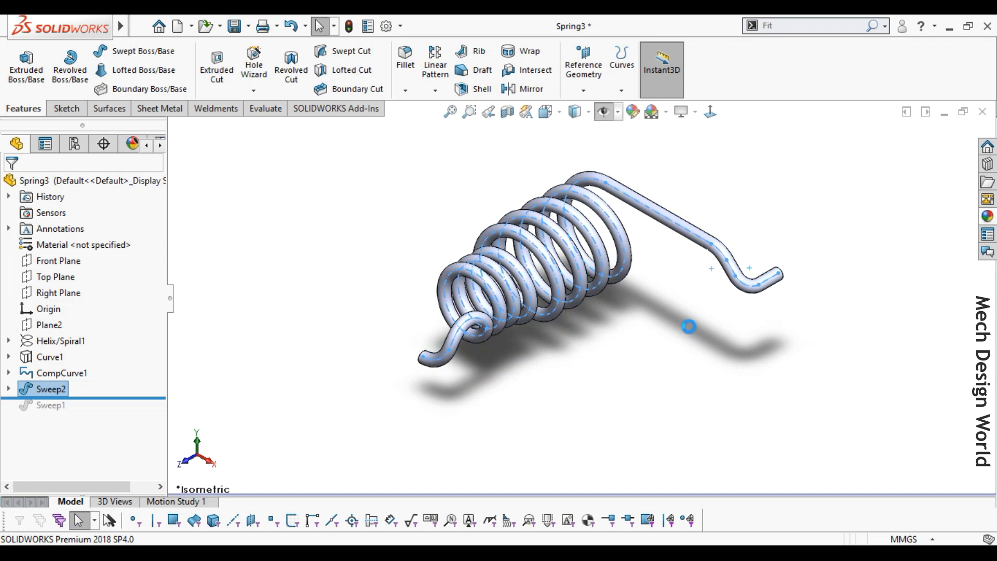
{"action": "scroll", "coordinate": [648, 234], "scroll_direction": "down", "scroll_amount": 4}
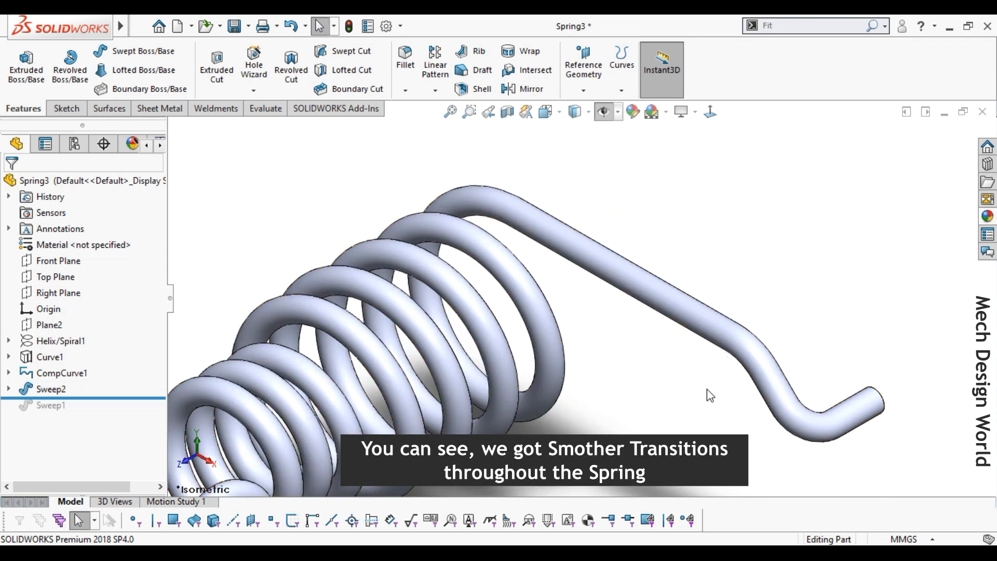
{"action": "key", "text": "f"}
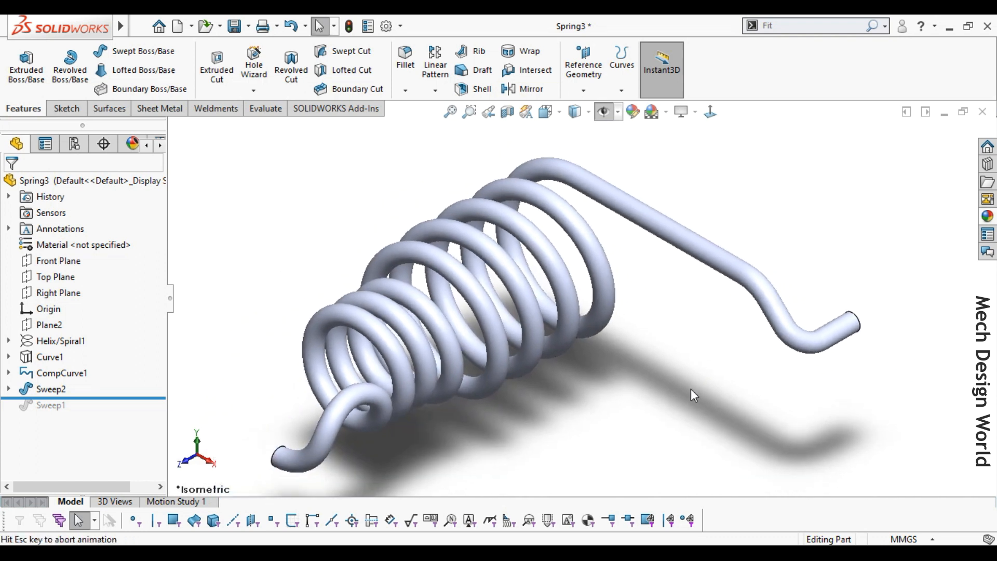